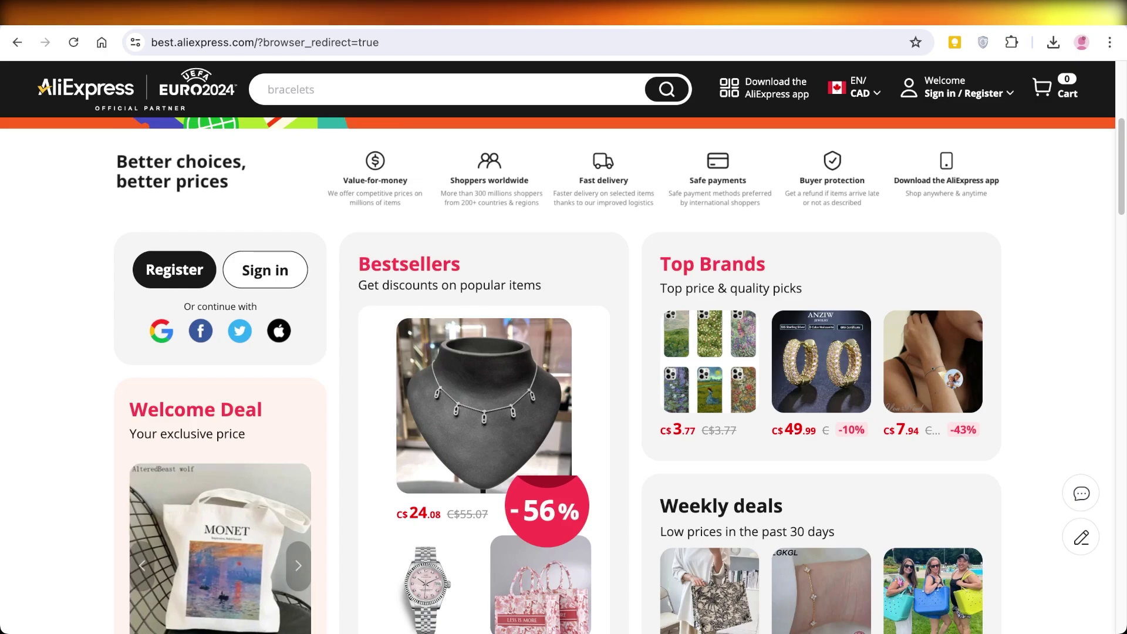
scroll(563, 375, down, 2)
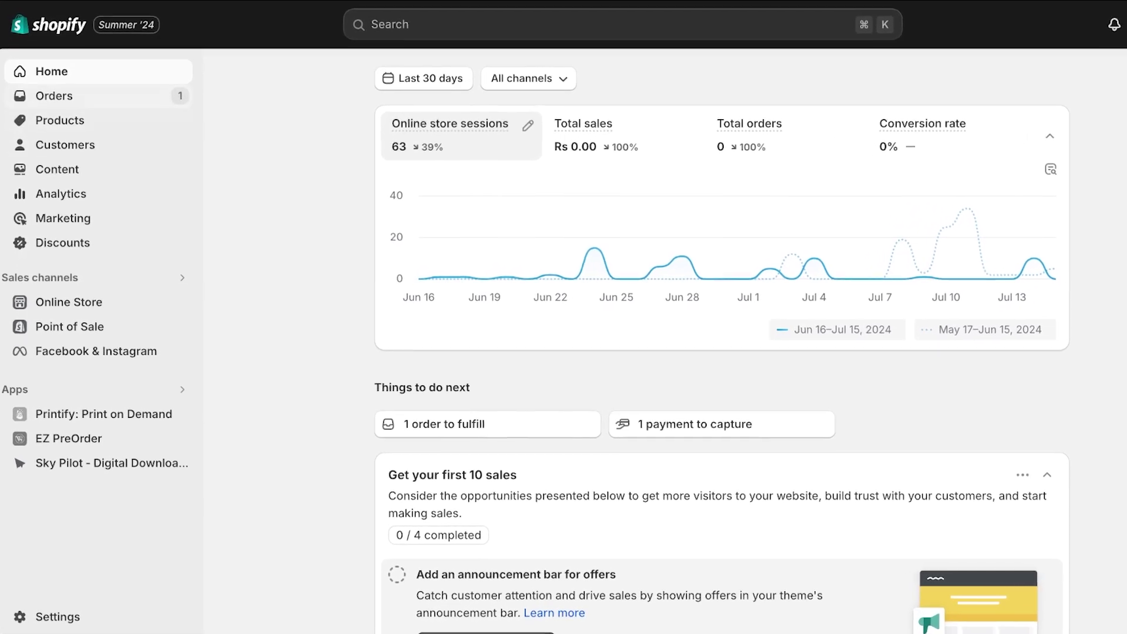
click(54, 96)
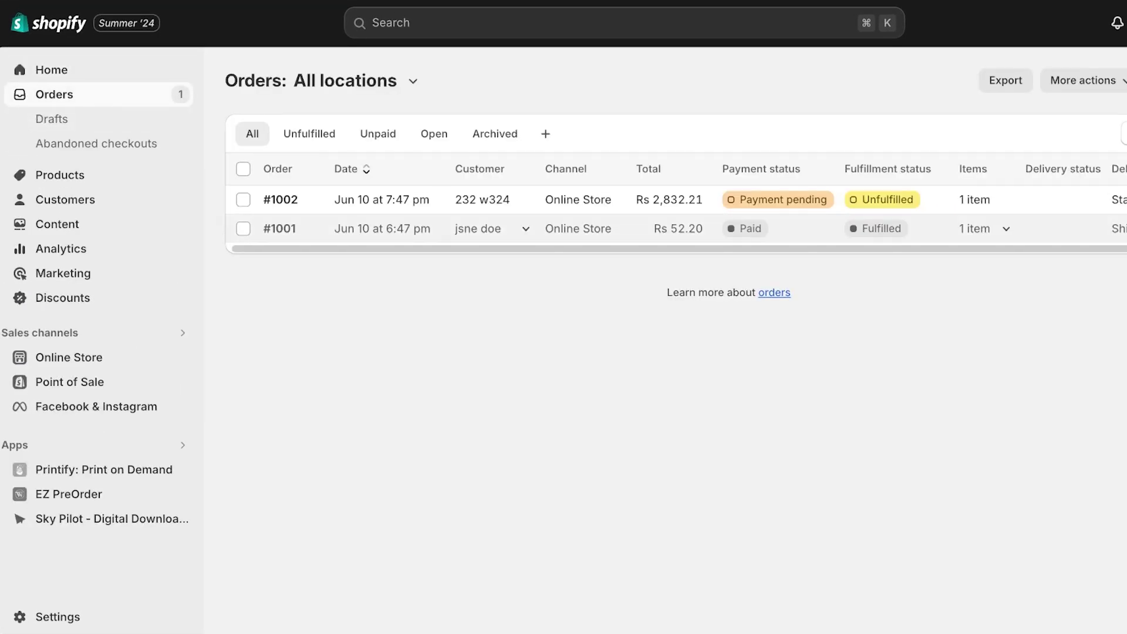
click(60, 175)
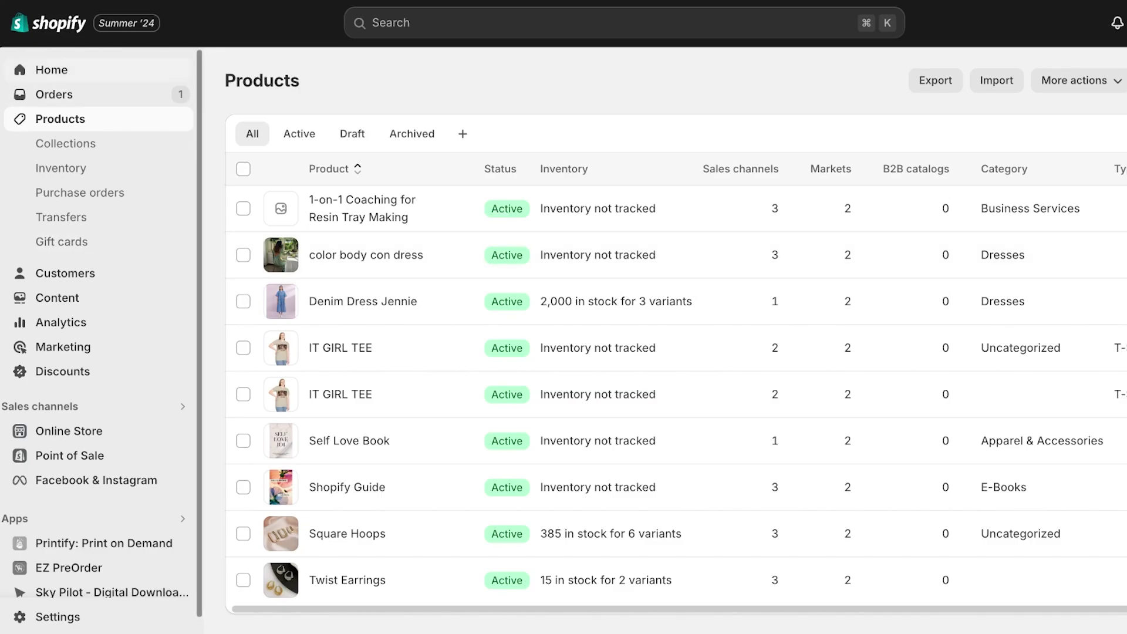
click(52, 70)
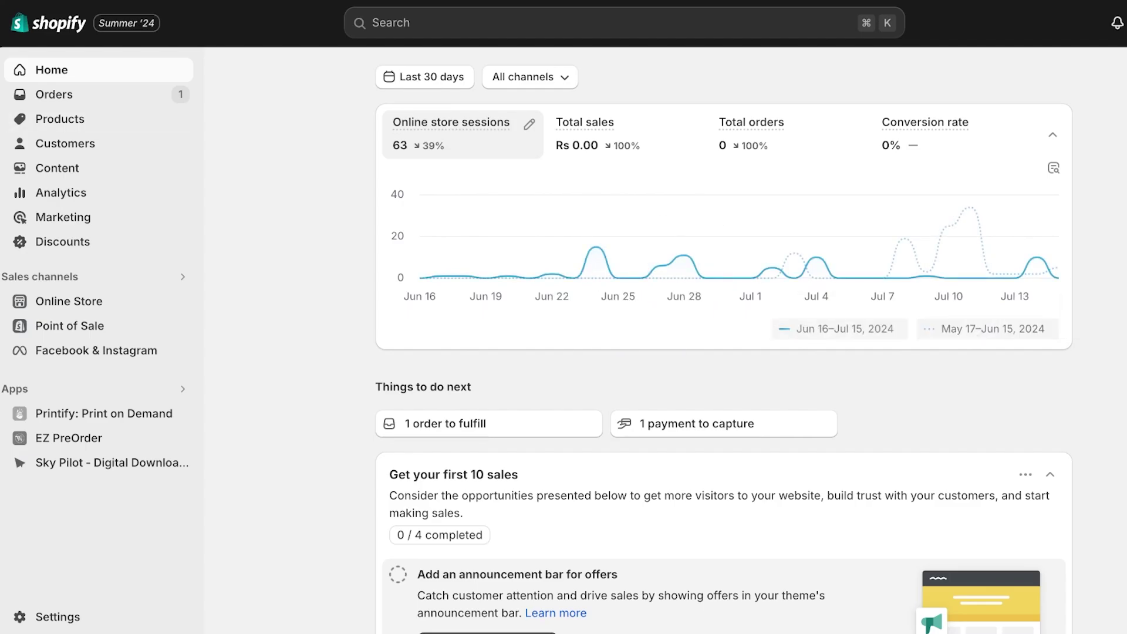
Open the Shopify App Store from the store's Apps and sales channels settings.
click(57, 616)
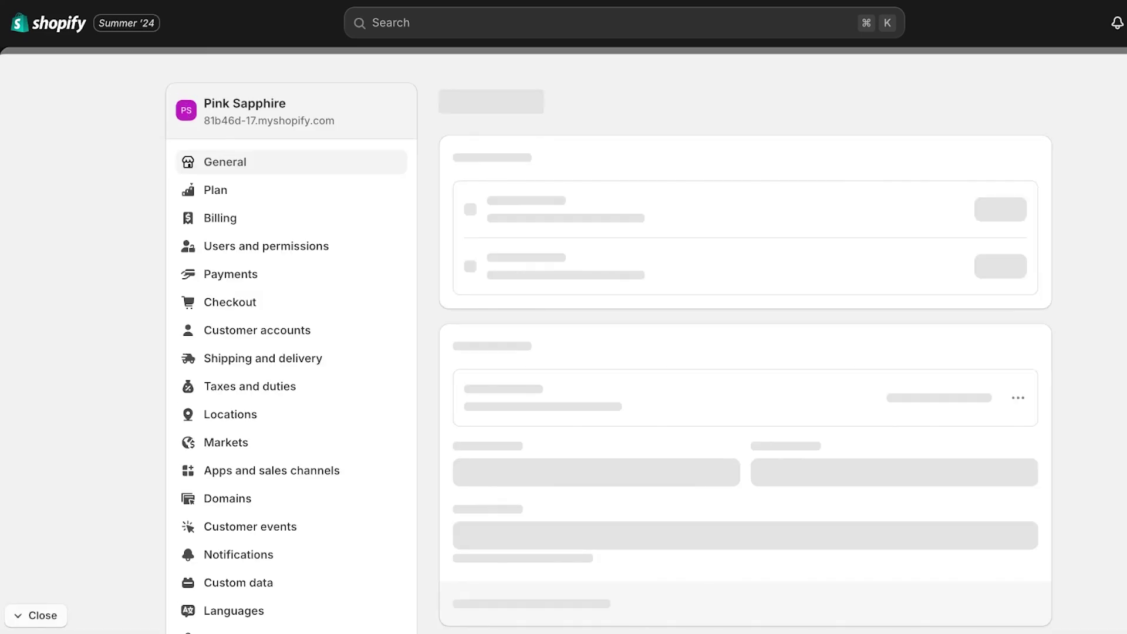
click(250, 470)
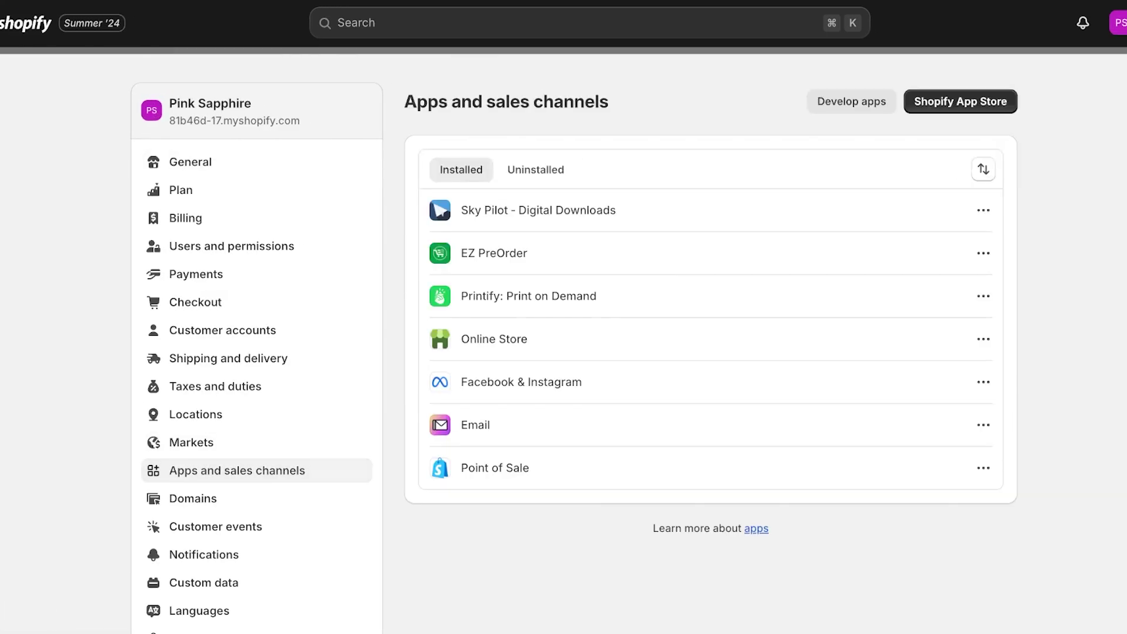
click(960, 101)
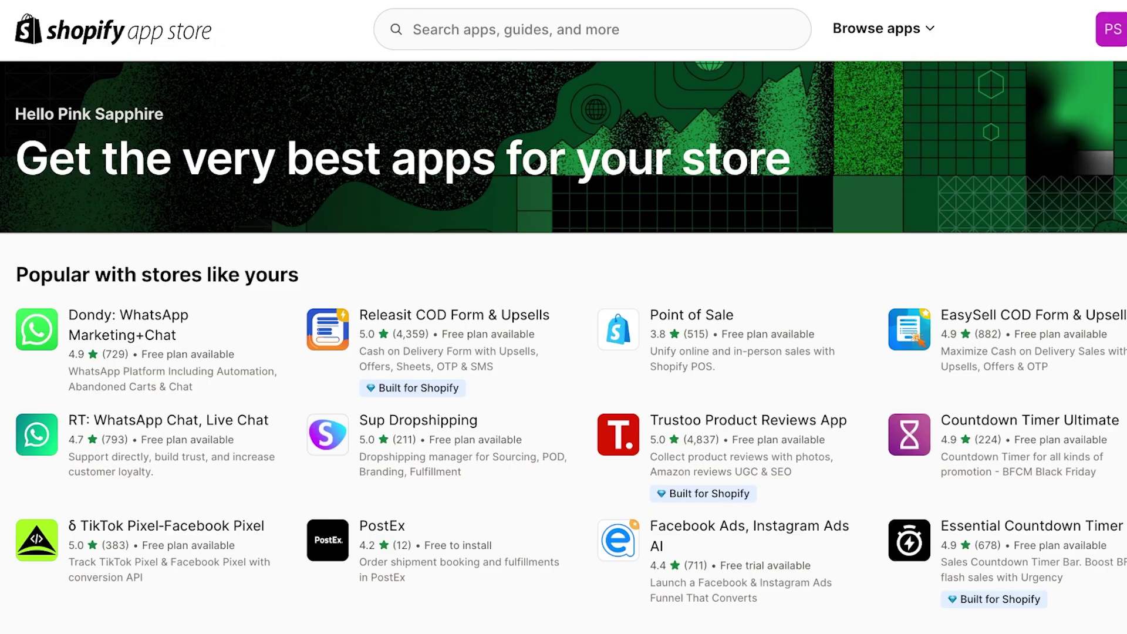
Search the app store for "judge me" and install the Judge.me Product Reviews App.
click(414, 30)
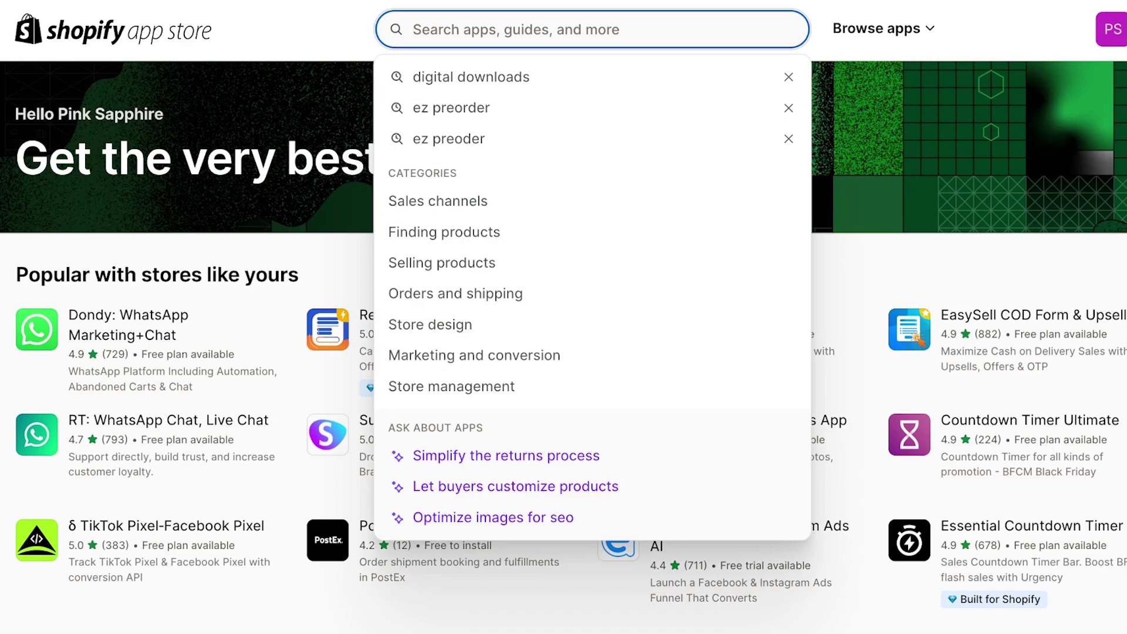
text(judge)
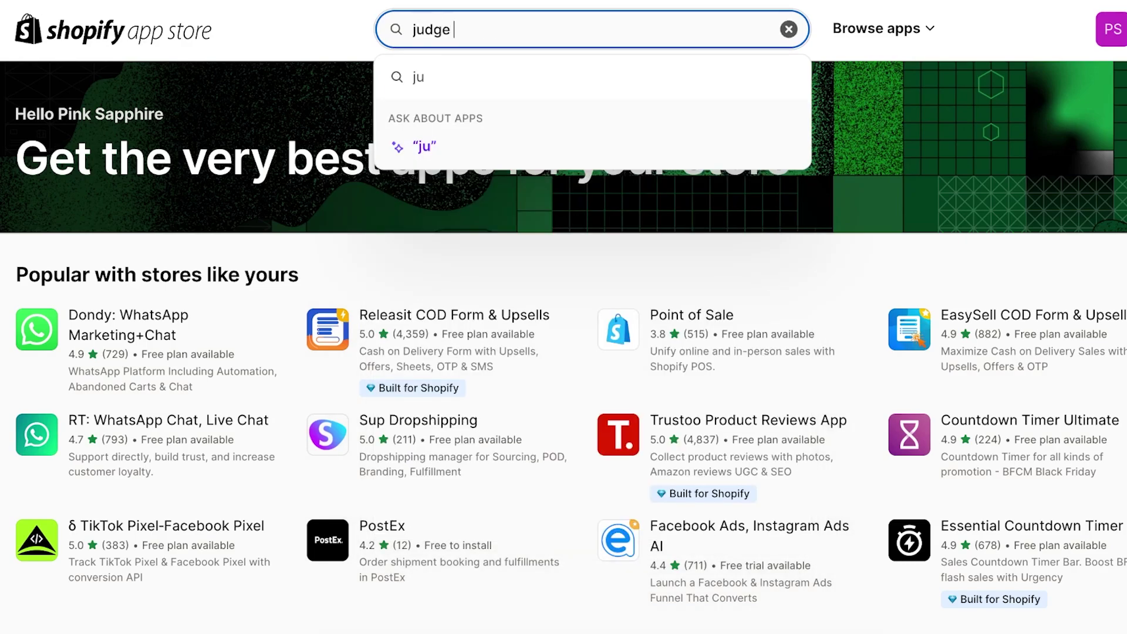
text( me)
key(Return)
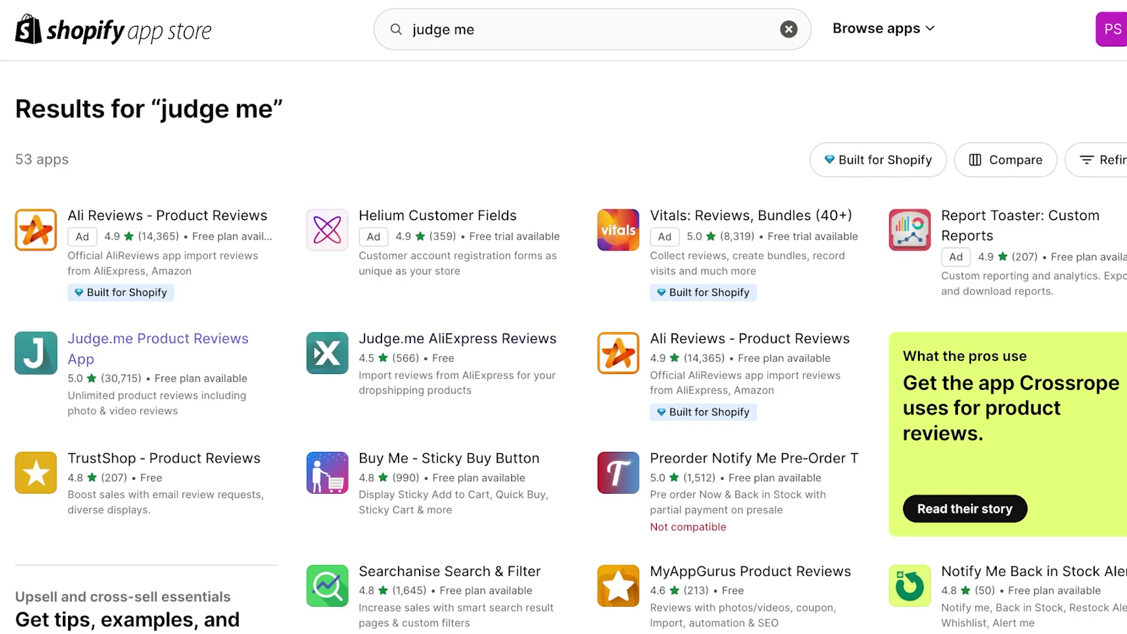
click(158, 339)
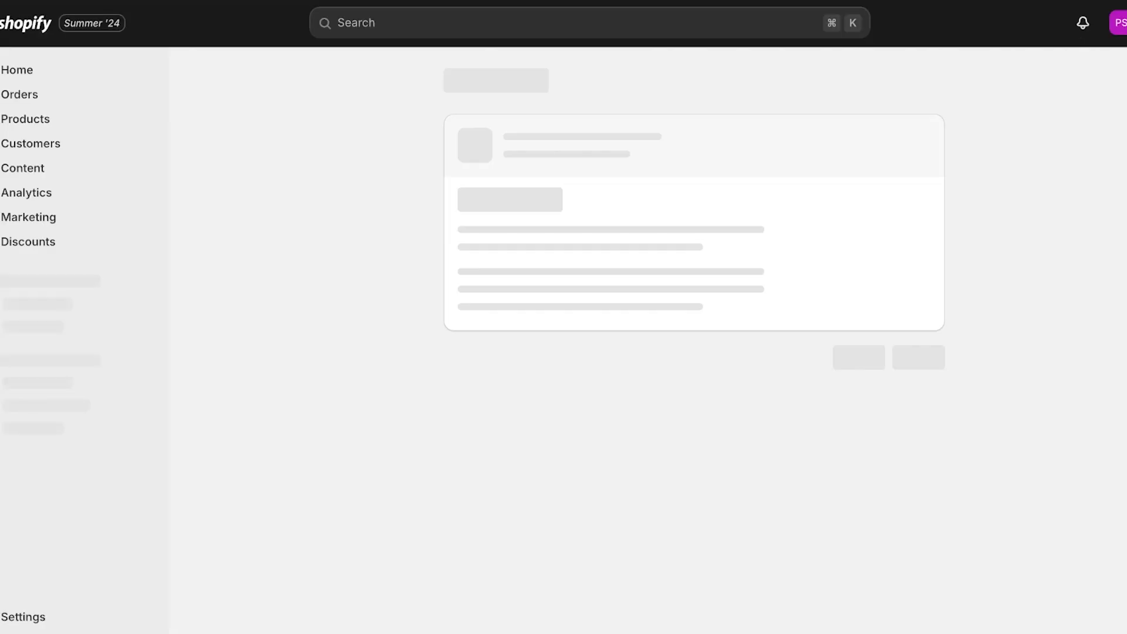
click(919, 410)
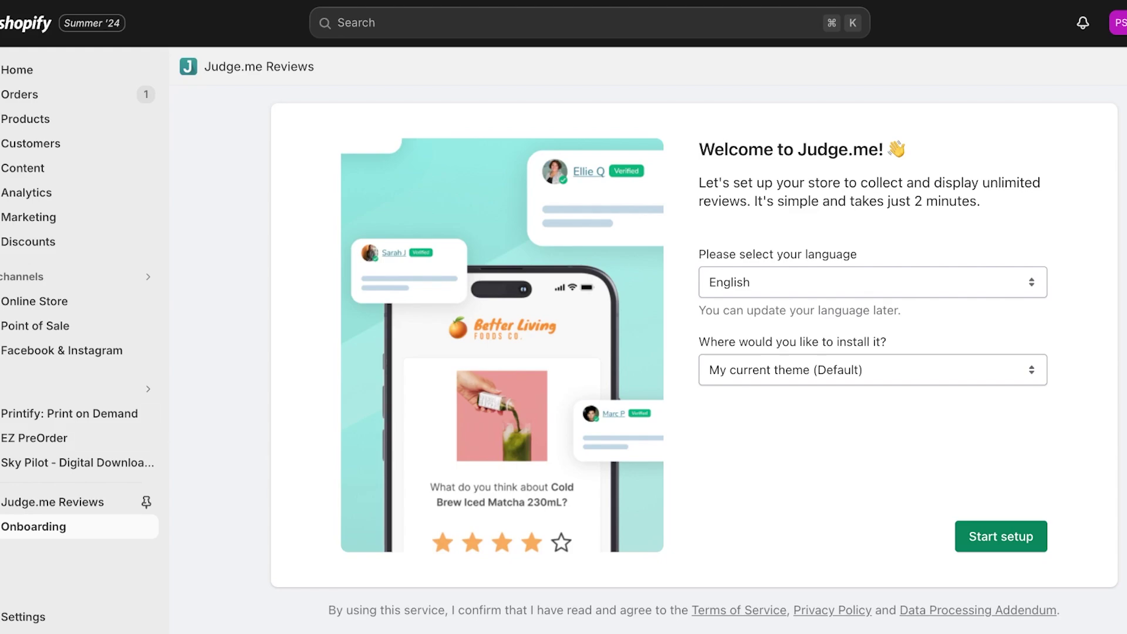
Pin Judge.me Reviews to the admin navigation, start its setup and continue past the app embed stage.
click(146, 502)
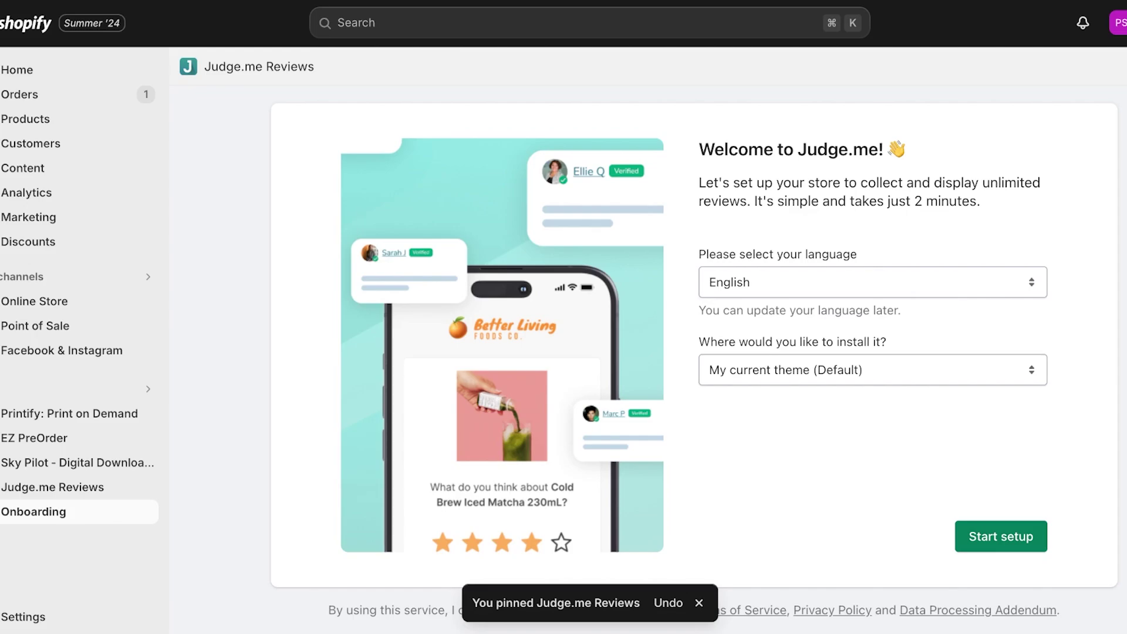
click(1001, 536)
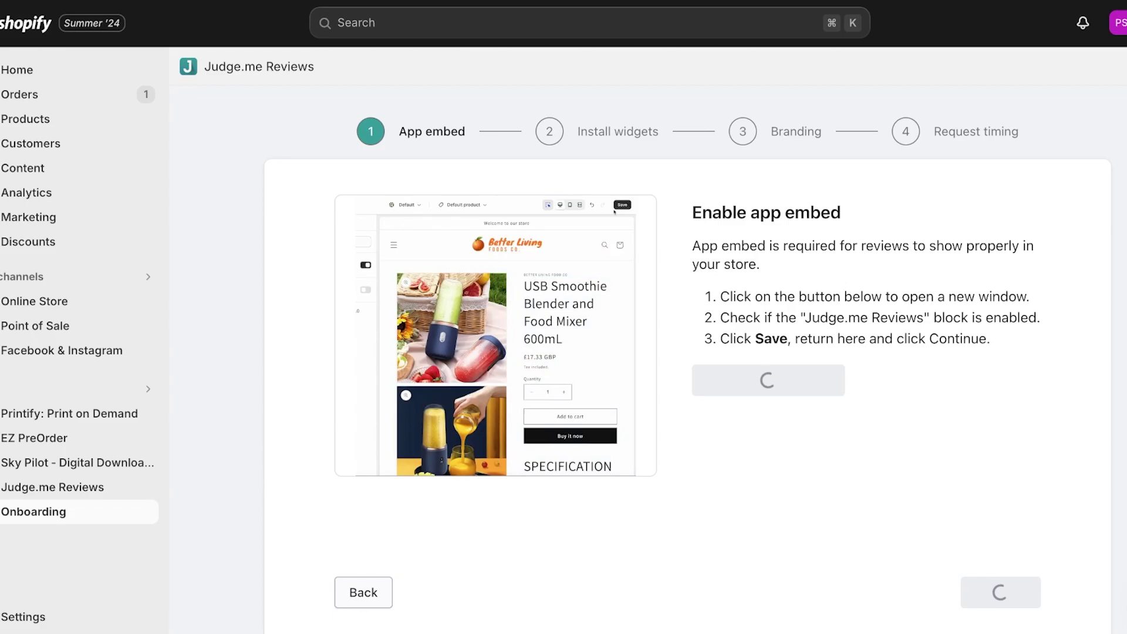
click(1001, 593)
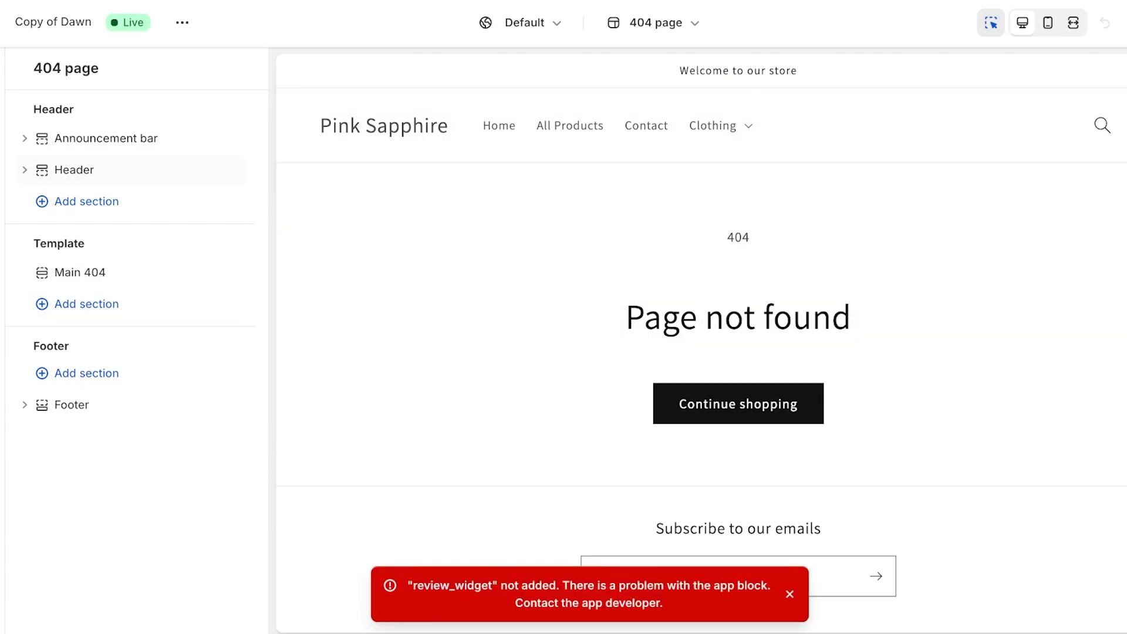
Add Judge.me's Reviews Carousel as an app section in the 404 page template.
click(86, 304)
scroll(360, 379, down, 2)
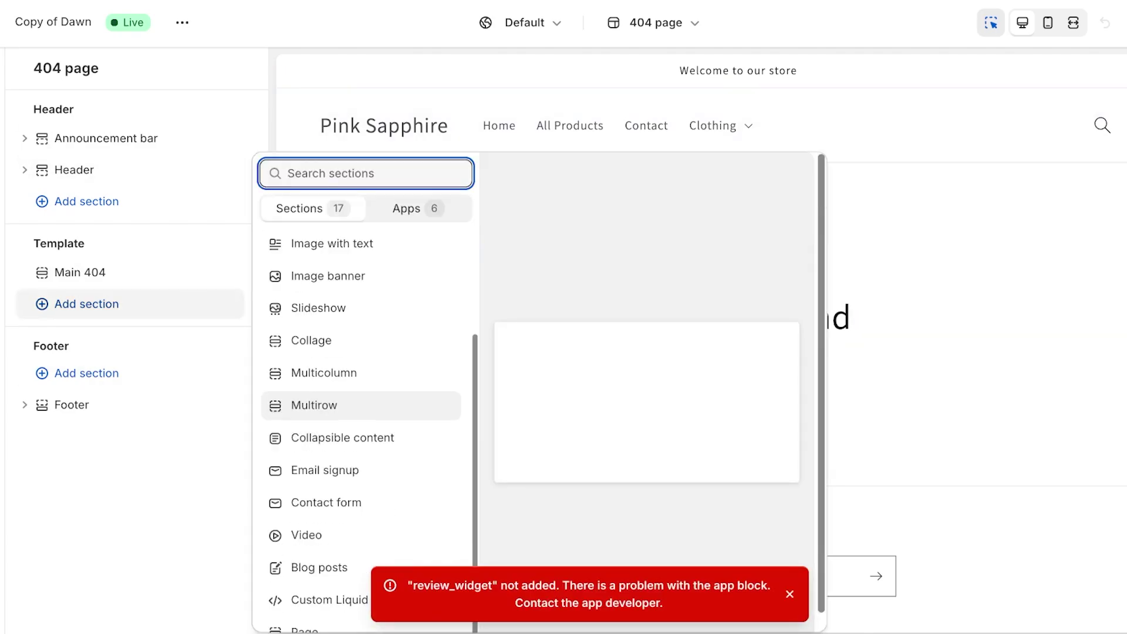
click(418, 208)
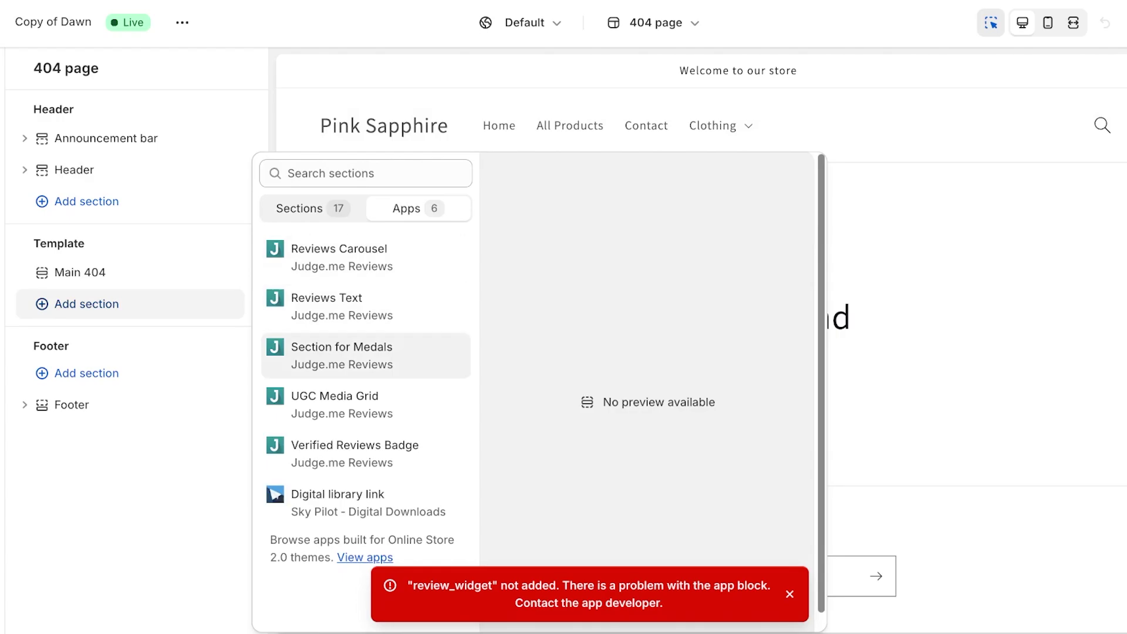
click(352, 257)
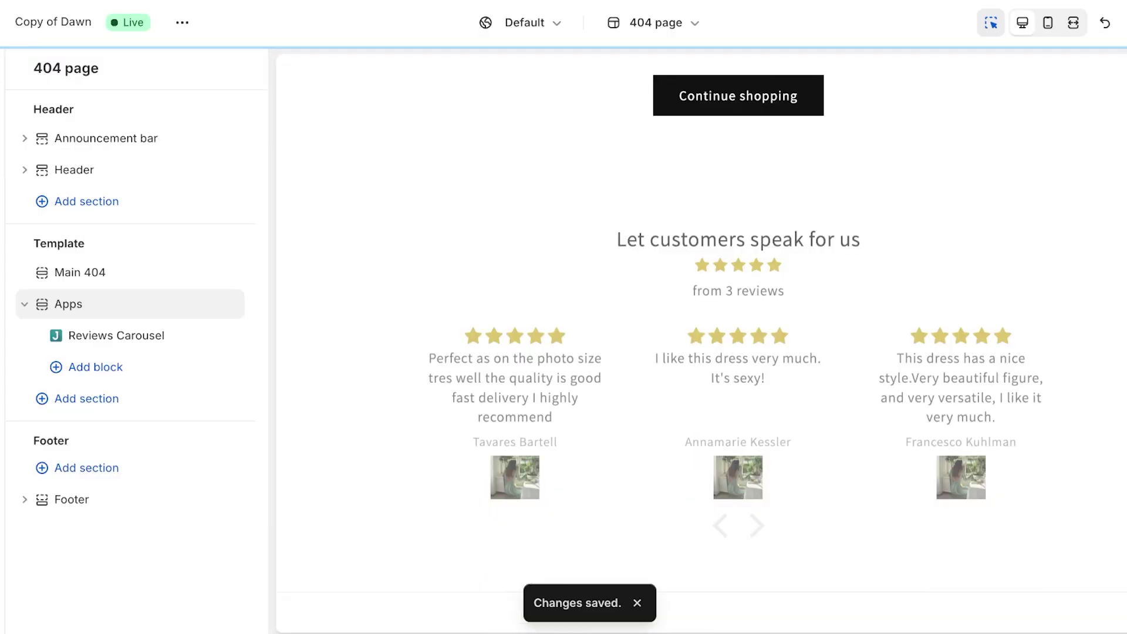
scroll(738, 73, down, 1)
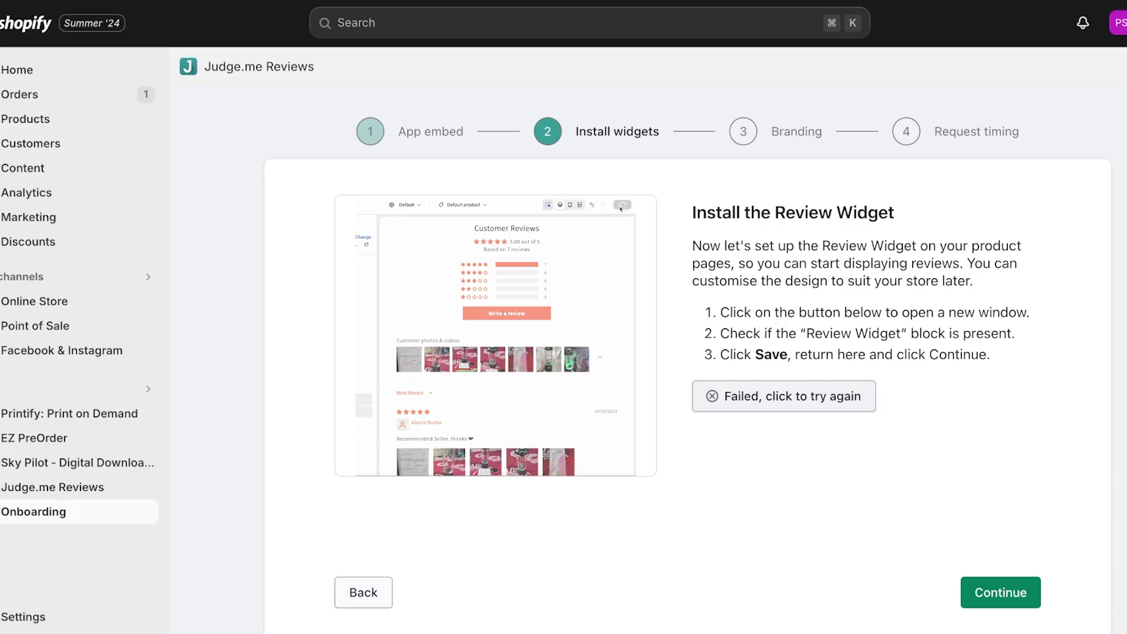
Skip the Review Widget onboarding step and add a Star Ratings app section below Multicolumn in the Default product template.
click(1000, 593)
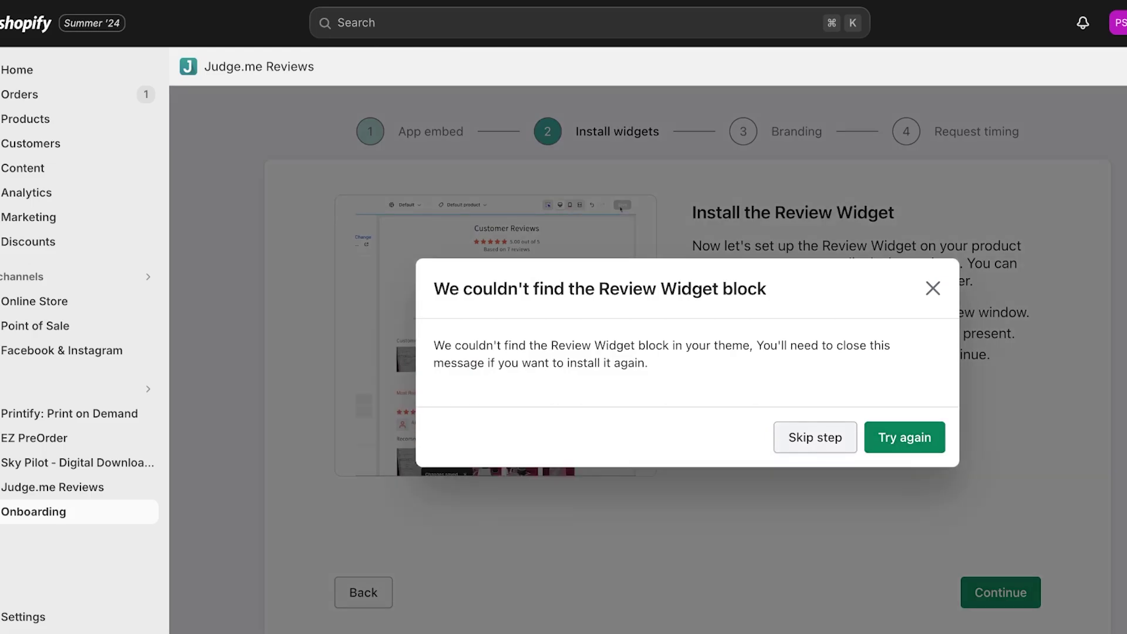
click(815, 438)
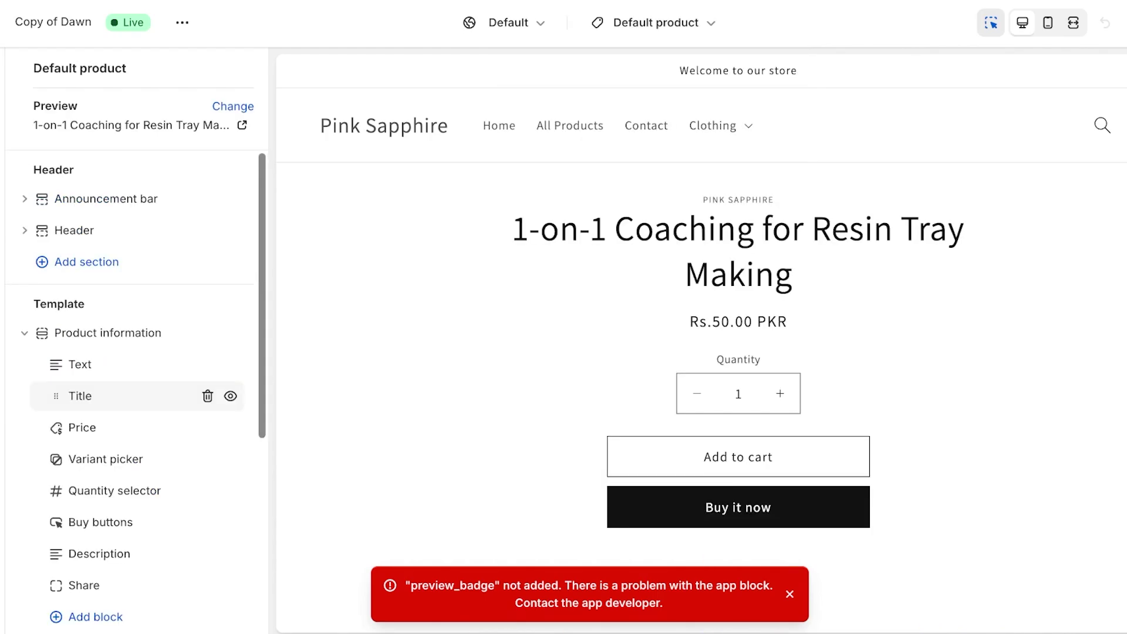
scroll(136, 391, down, 2)
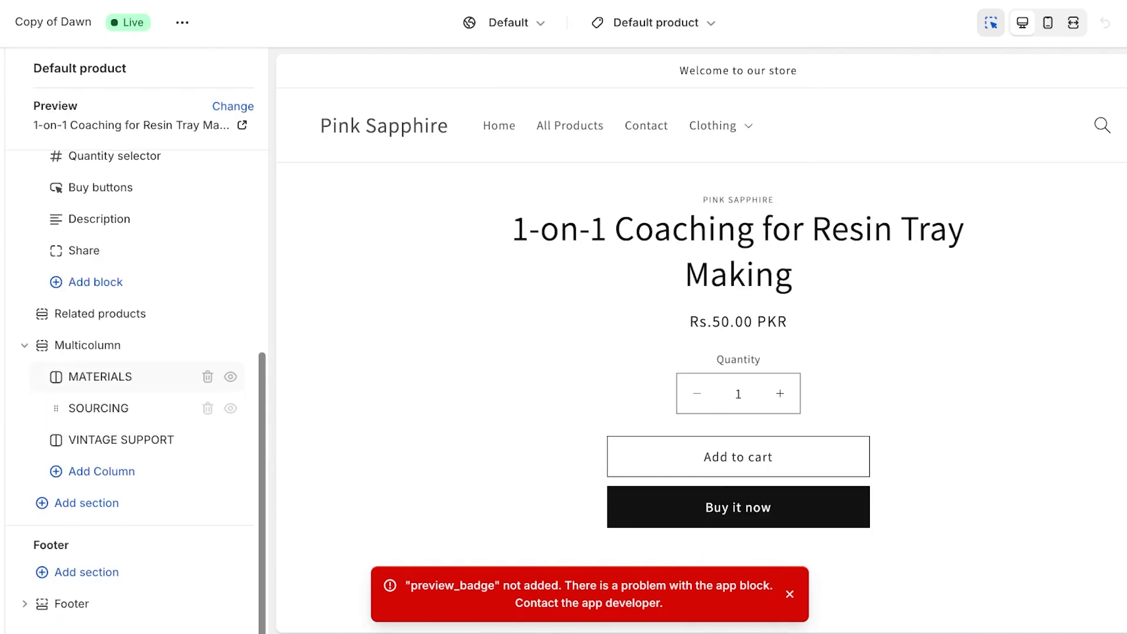
click(86, 502)
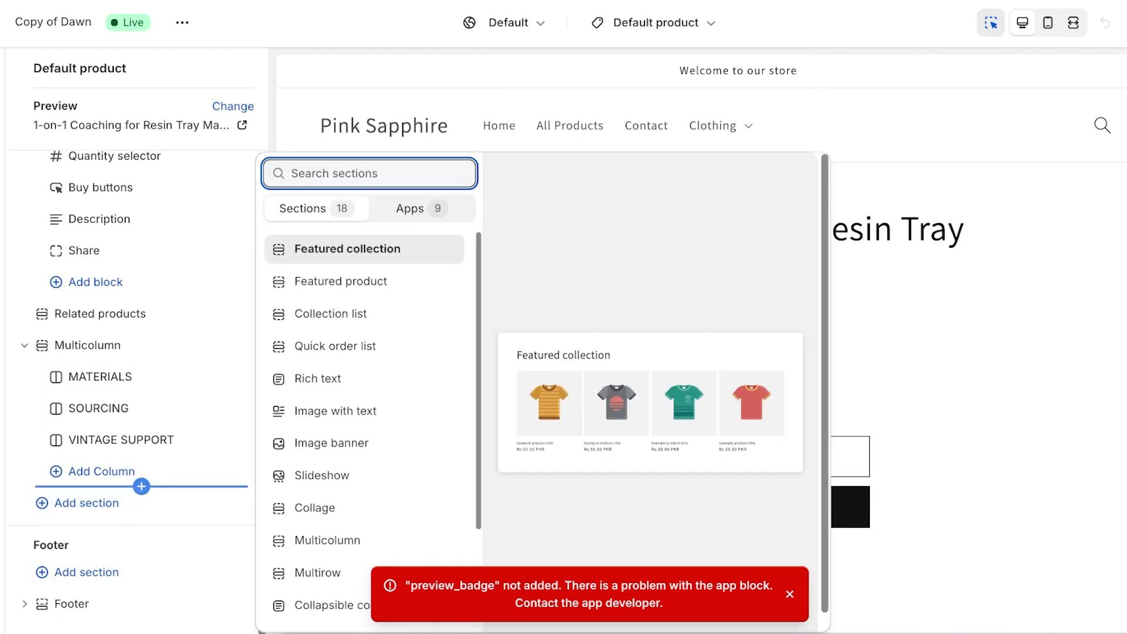
click(410, 209)
click(327, 445)
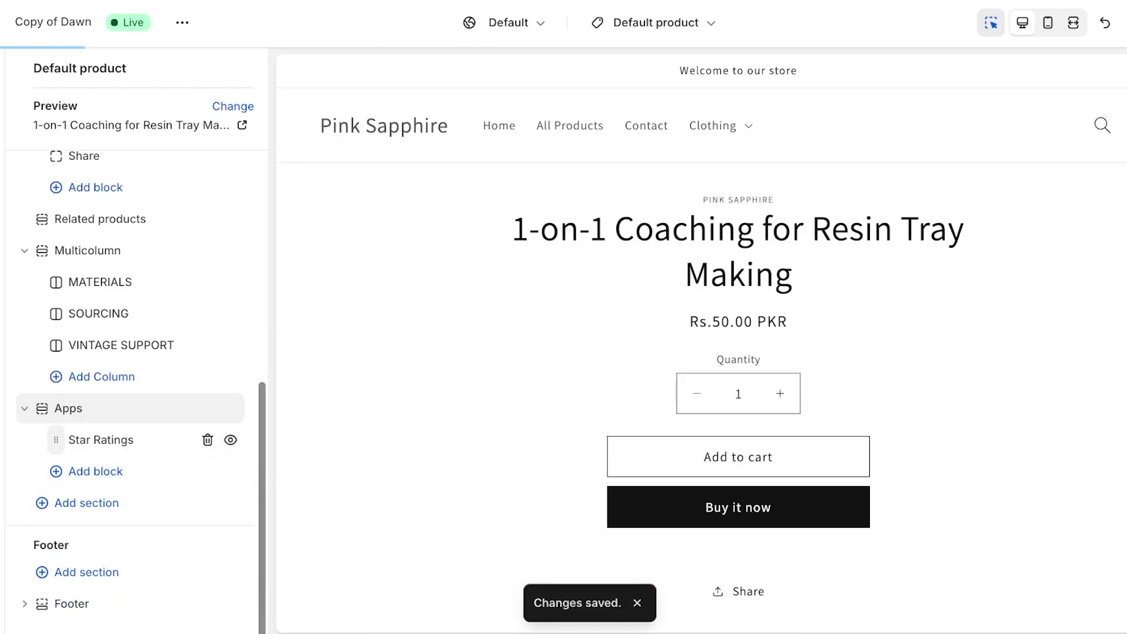
Check the Star Ratings block's settings and try to move the block higher, out of its Apps section.
click(101, 440)
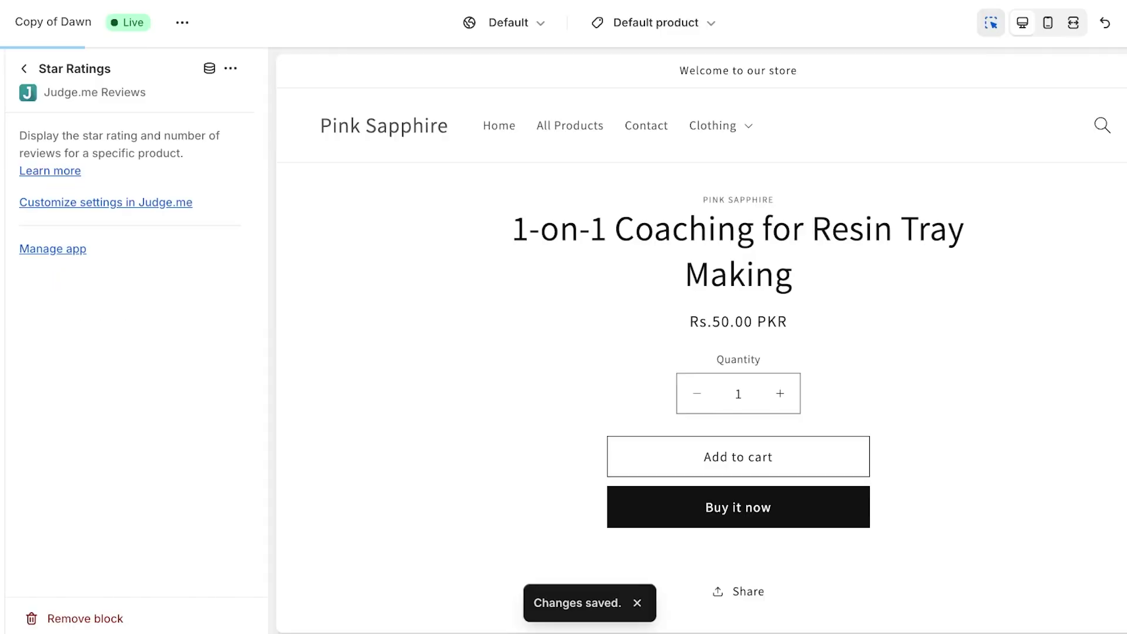
click(24, 69)
drag(57, 440, 83, 395)
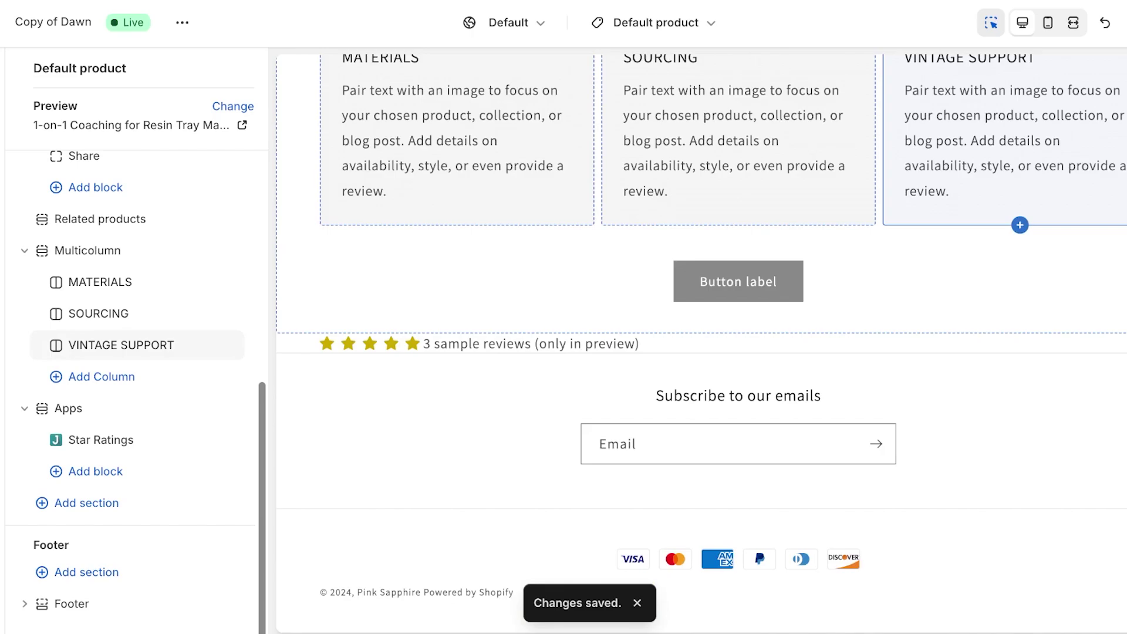
Add Judge.me's Review Widget as an app section below the Star Ratings section in the product template.
scroll(701, 344, up, 12)
scroll(701, 344, down, 8)
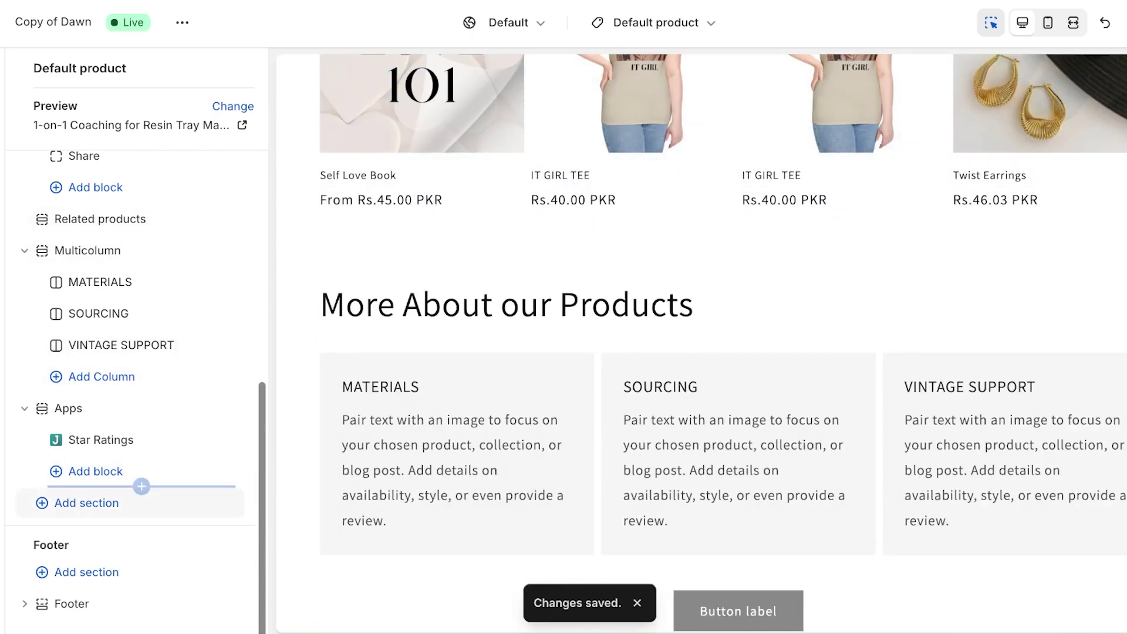
click(106, 503)
click(332, 258)
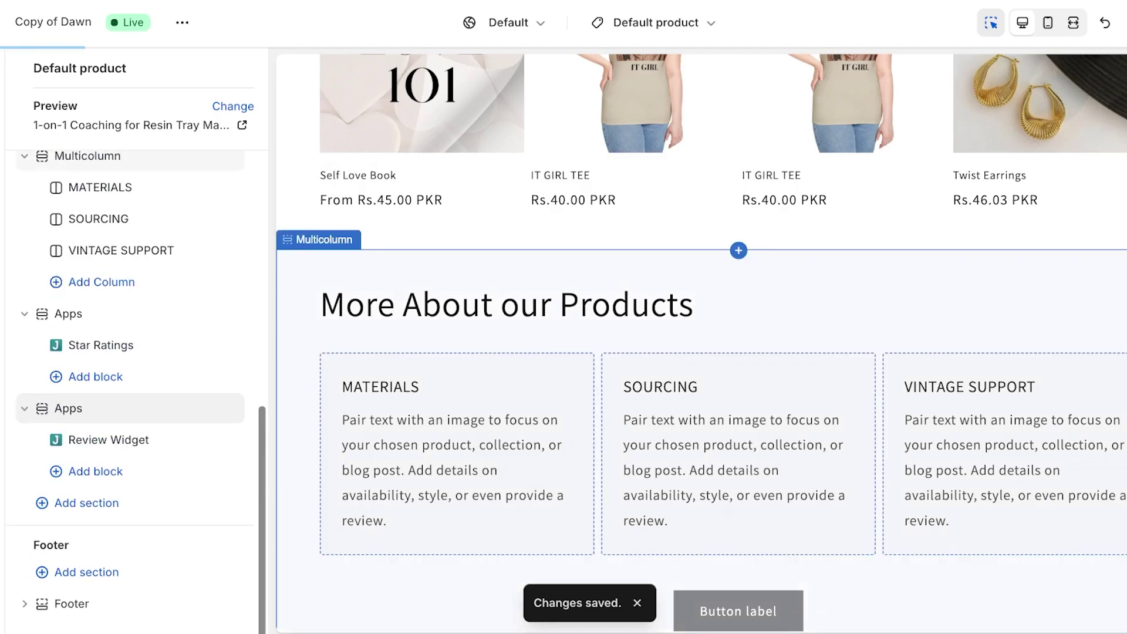
Remove the Multicolumn section from the product template and hide the Related products section.
scroll(143, 388, up, 4)
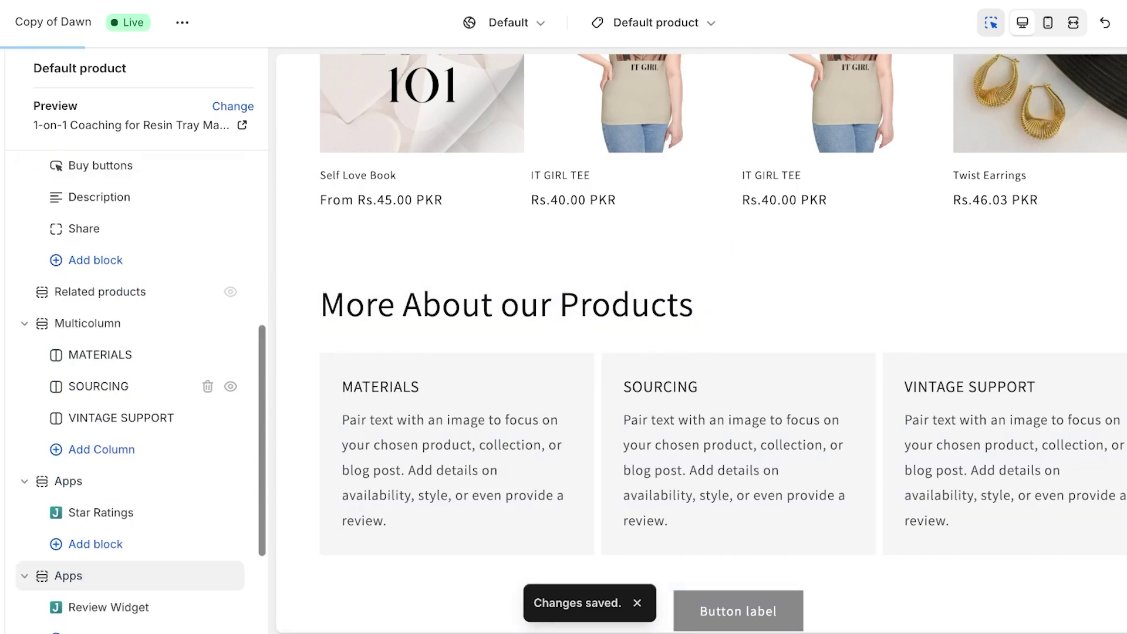
click(207, 381)
click(100, 350)
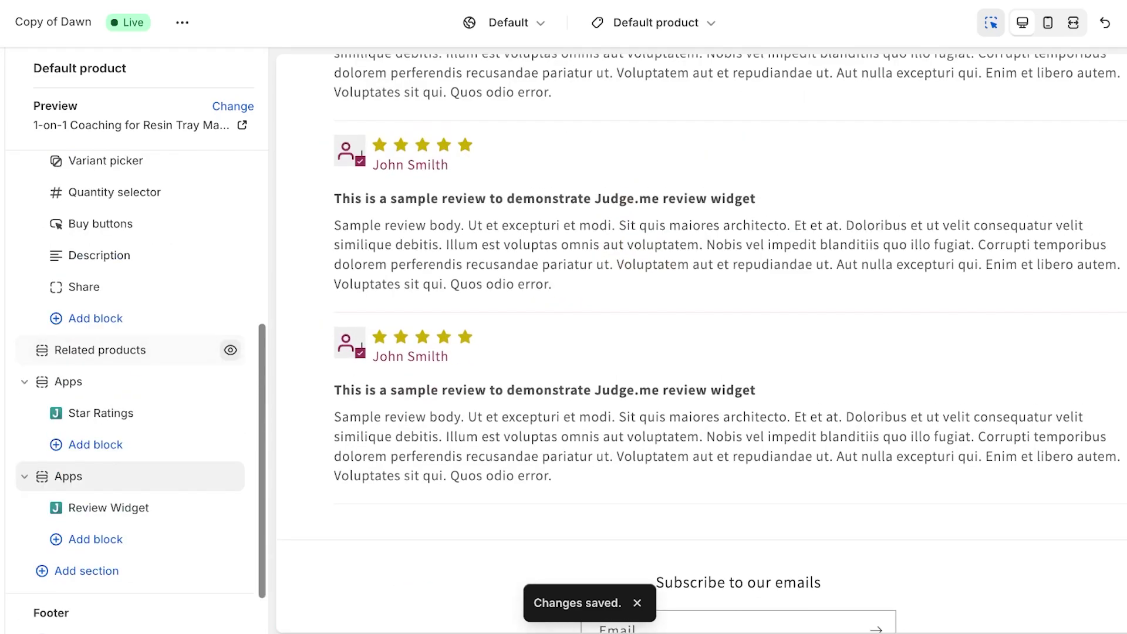
scroll(129, 272, up, 3)
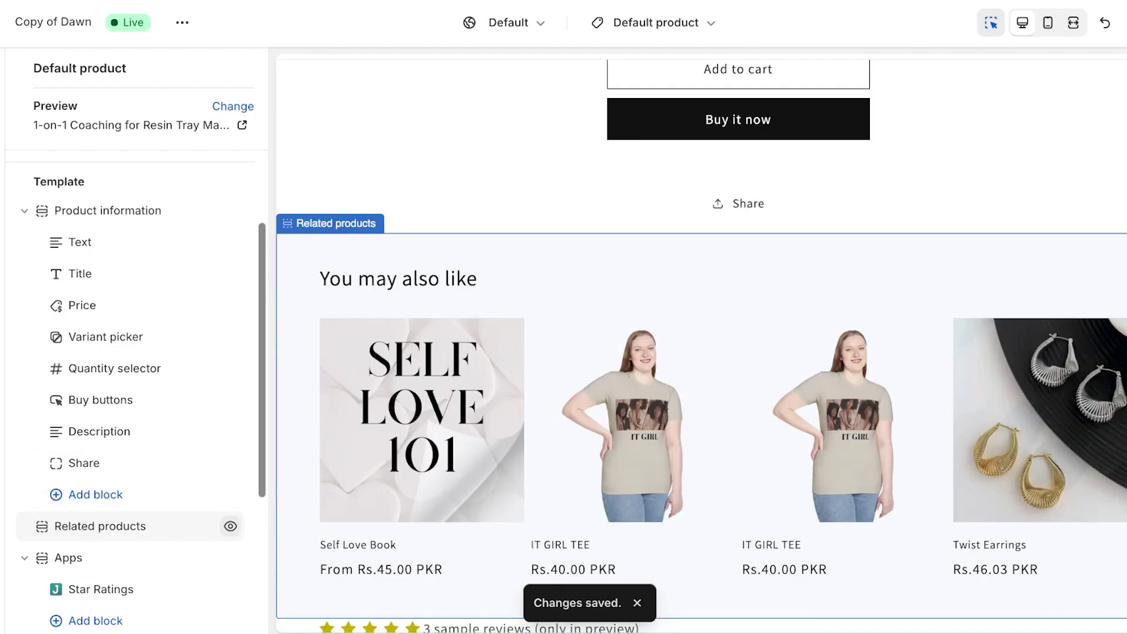
click(230, 526)
scroll(129, 587, down, 1)
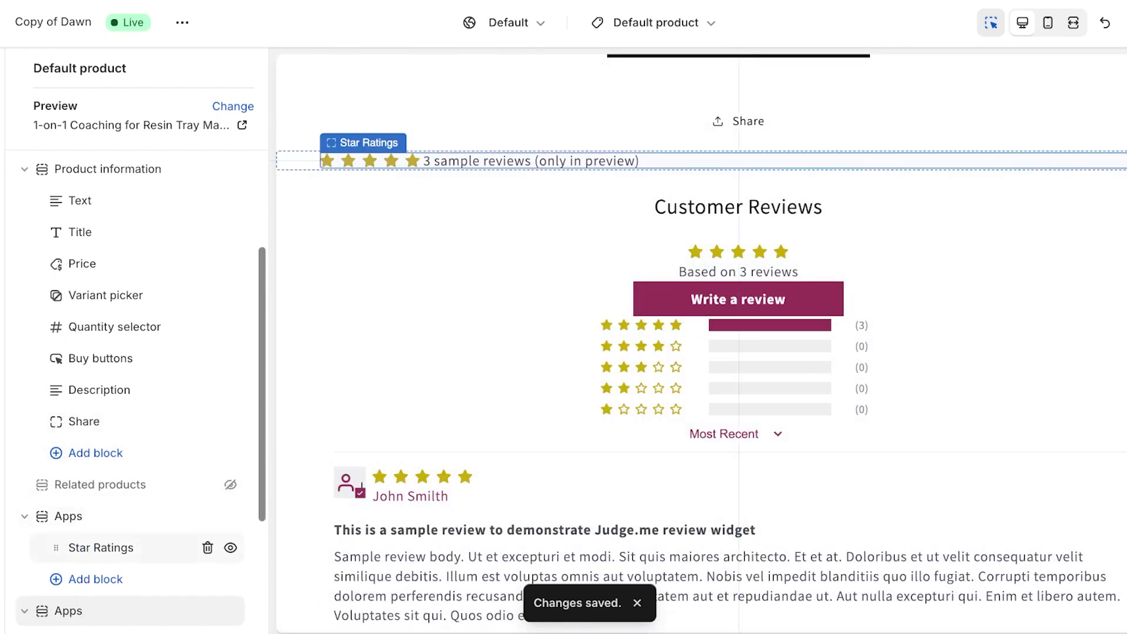
Try to move the Star Ratings block up into the Product information section.
drag(84, 548, 84, 335)
scroll(83, 344, up, 3)
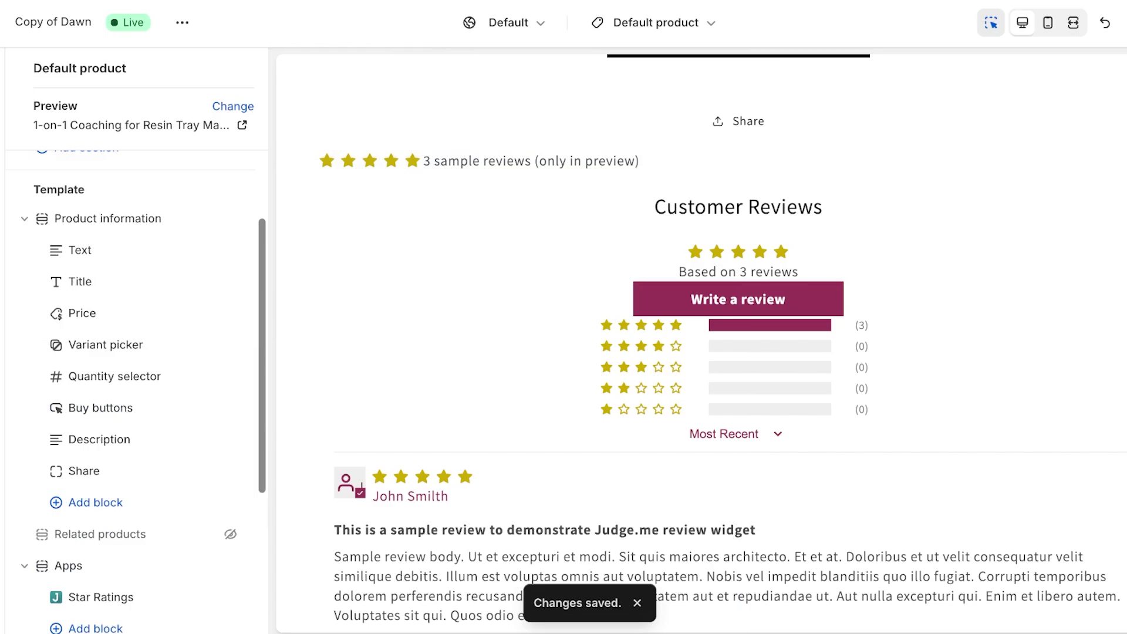
Add Judge.me's Star Ratings block to the Product information section and place it between the Title and Price blocks.
scroll(135, 344, up, 1)
click(96, 506)
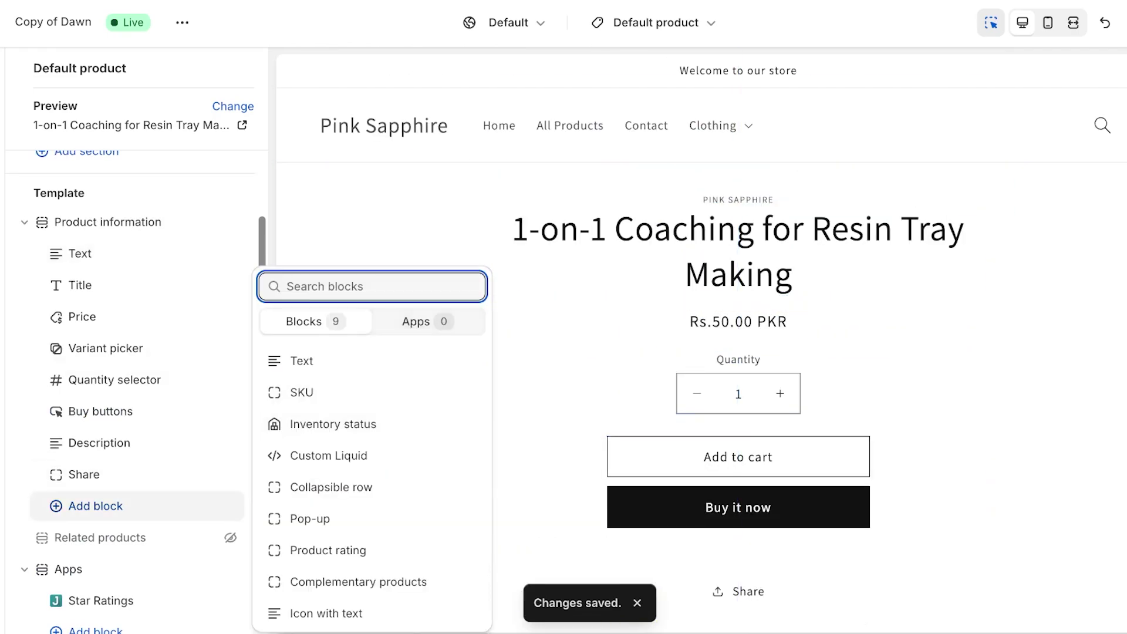
click(425, 321)
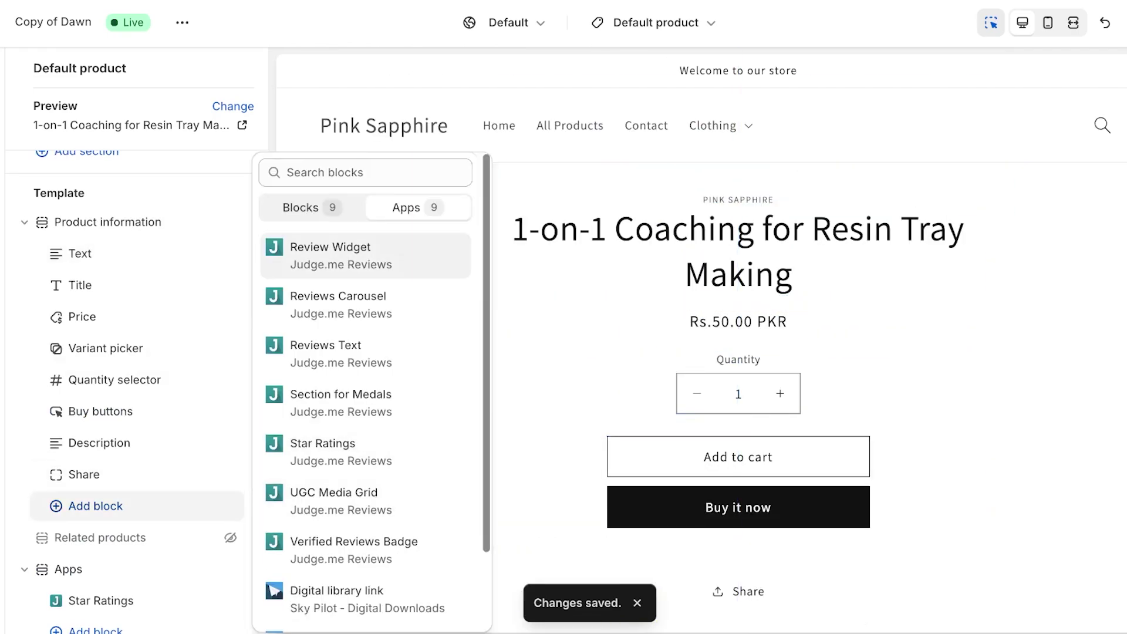
click(323, 446)
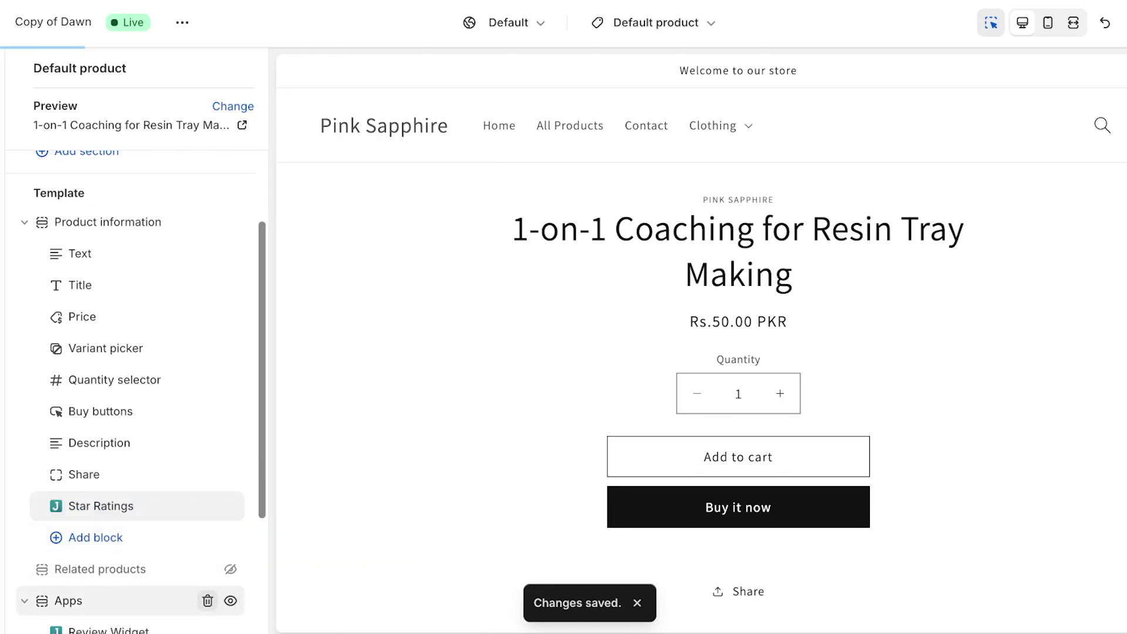
drag(56, 506, 125, 311)
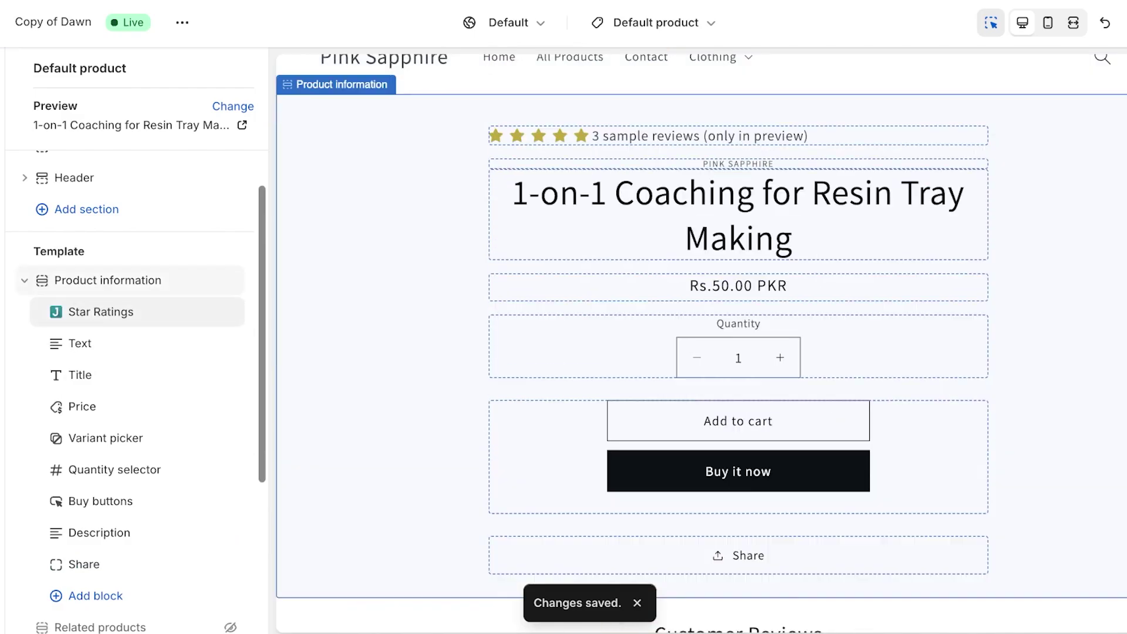
drag(56, 311, 84, 376)
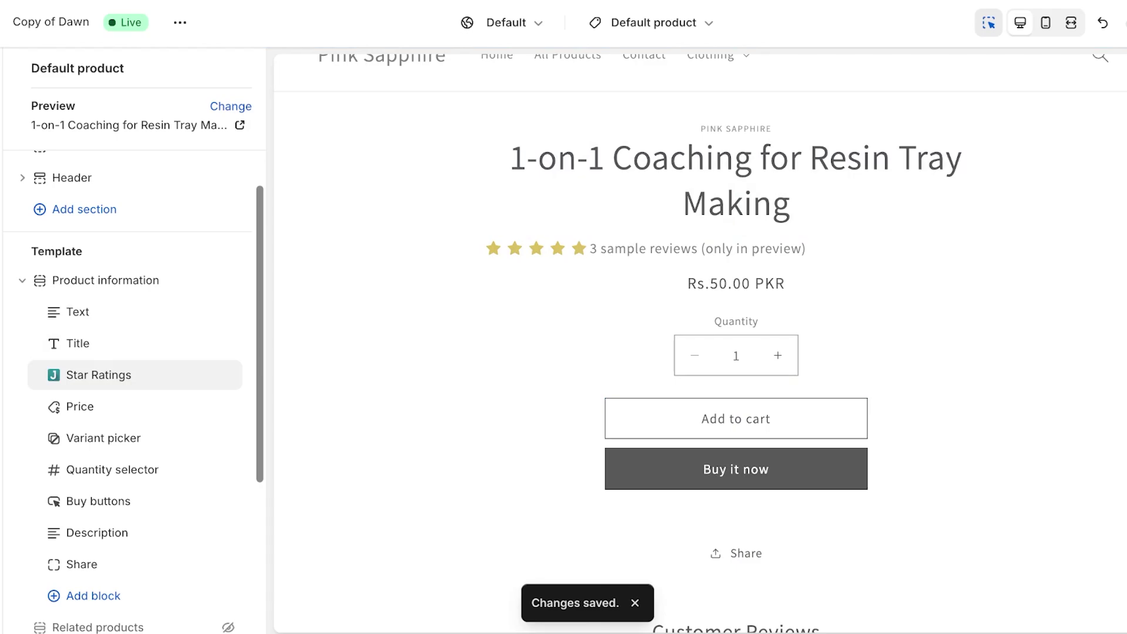
Return to the Judge.me setup, continue to its Branding stage and set the star color to yellow #FFE600.
key(ctrl+shift+Tab)
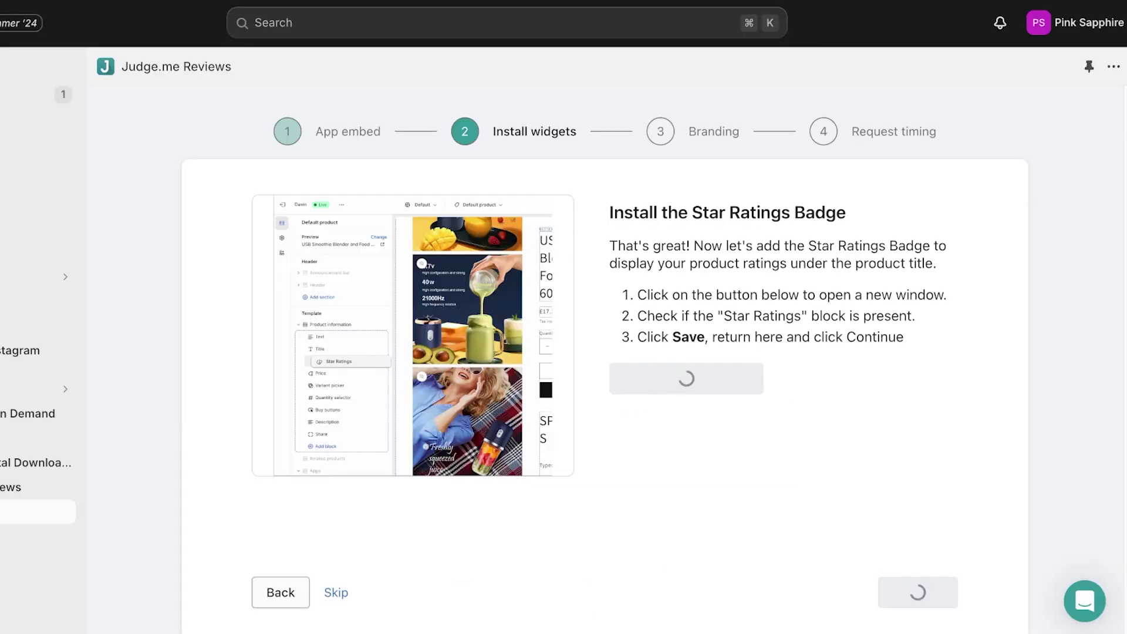
click(917, 591)
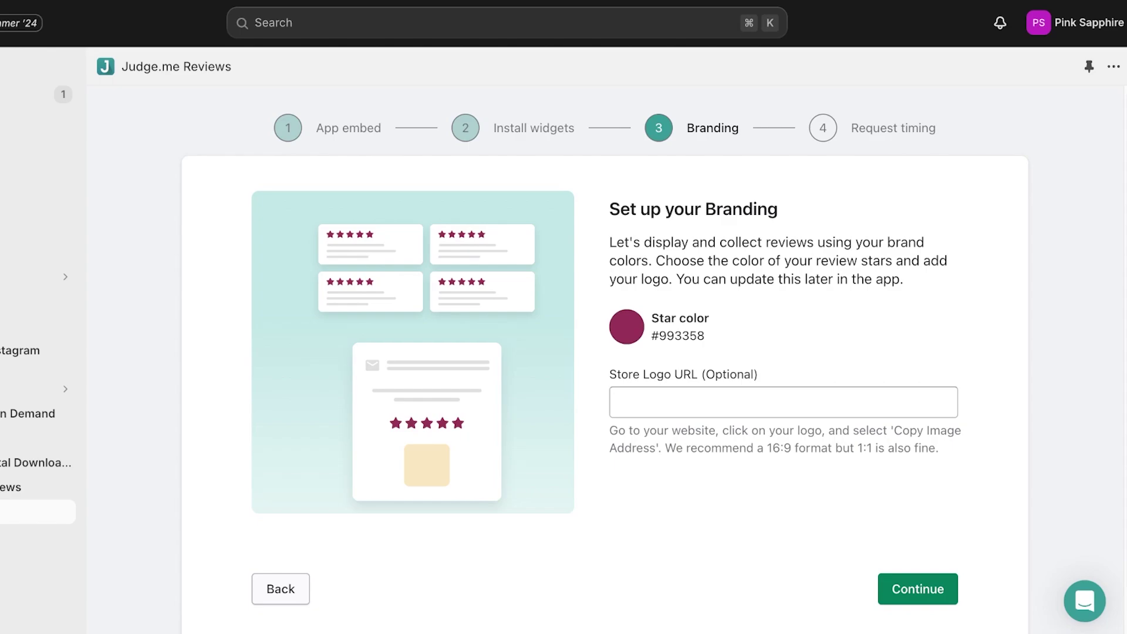
click(627, 326)
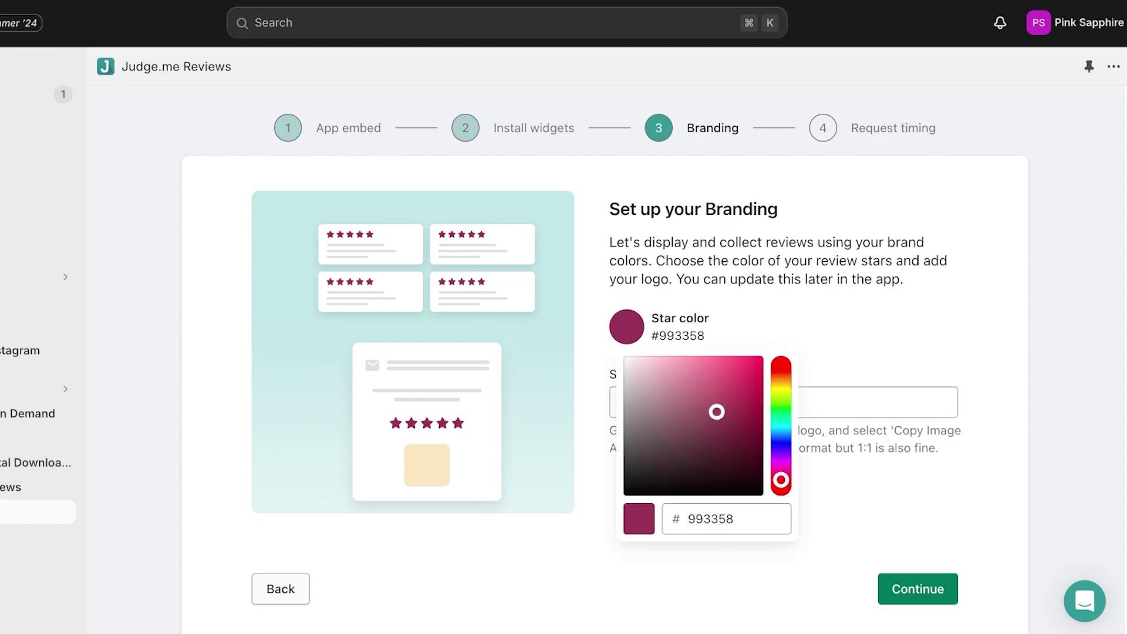
drag(717, 411, 731, 416)
click(781, 385)
mouse_move(781, 384)
mouse_down()
mouse_move(625, 357)
mouse_move(659, 357)
mouse_up()
click(627, 326)
click(627, 327)
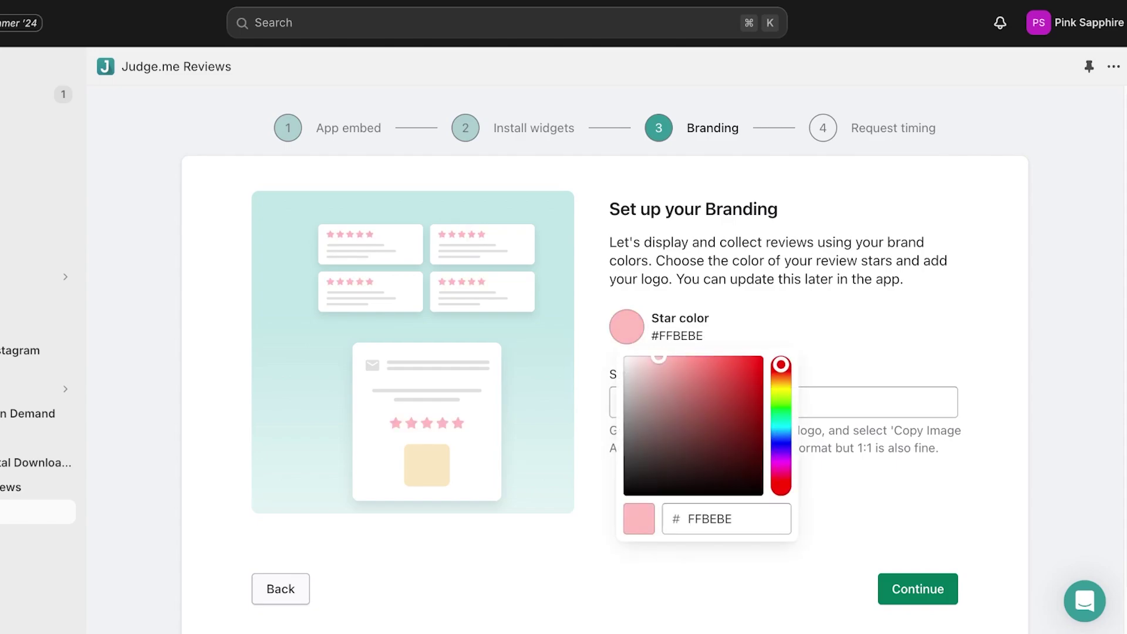
drag(781, 364, 781, 384)
drag(660, 356, 781, 382)
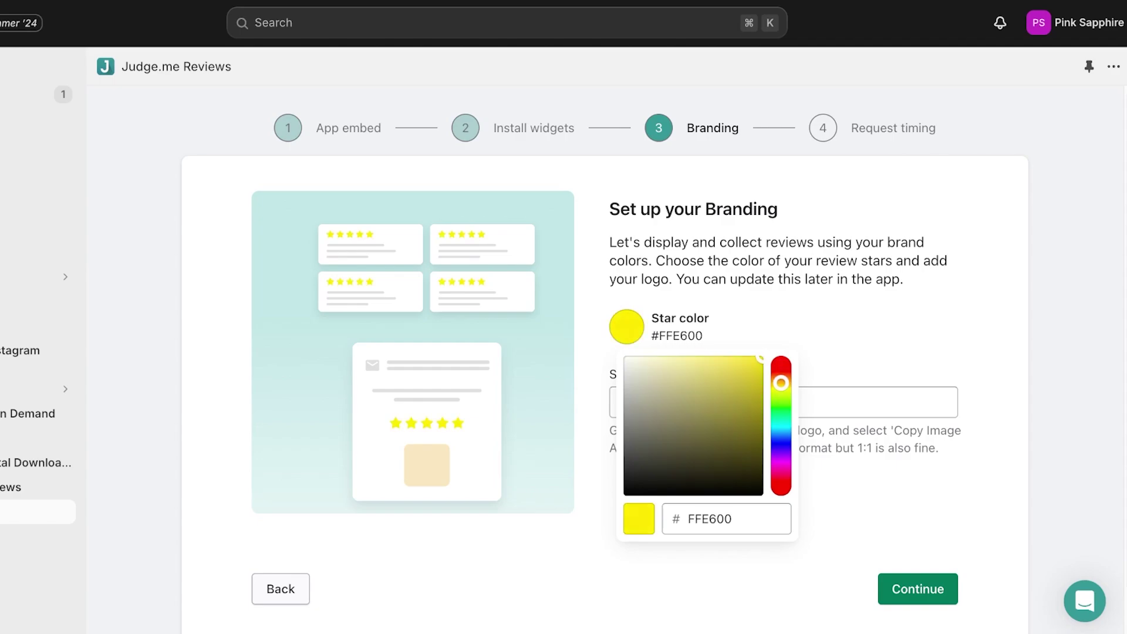
key(Escape)
Submit the branding and finish the setup, keeping review requests at 14 days for both domestic and international orders.
scroll(605, 364, down, 1)
click(918, 536)
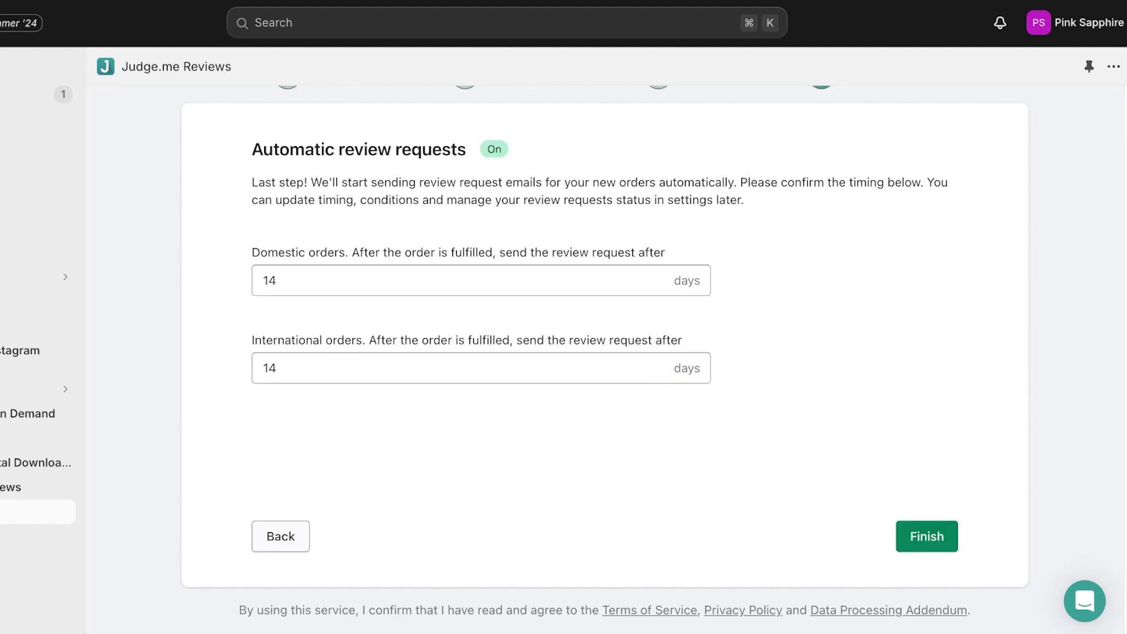
scroll(605, 364, up, 1)
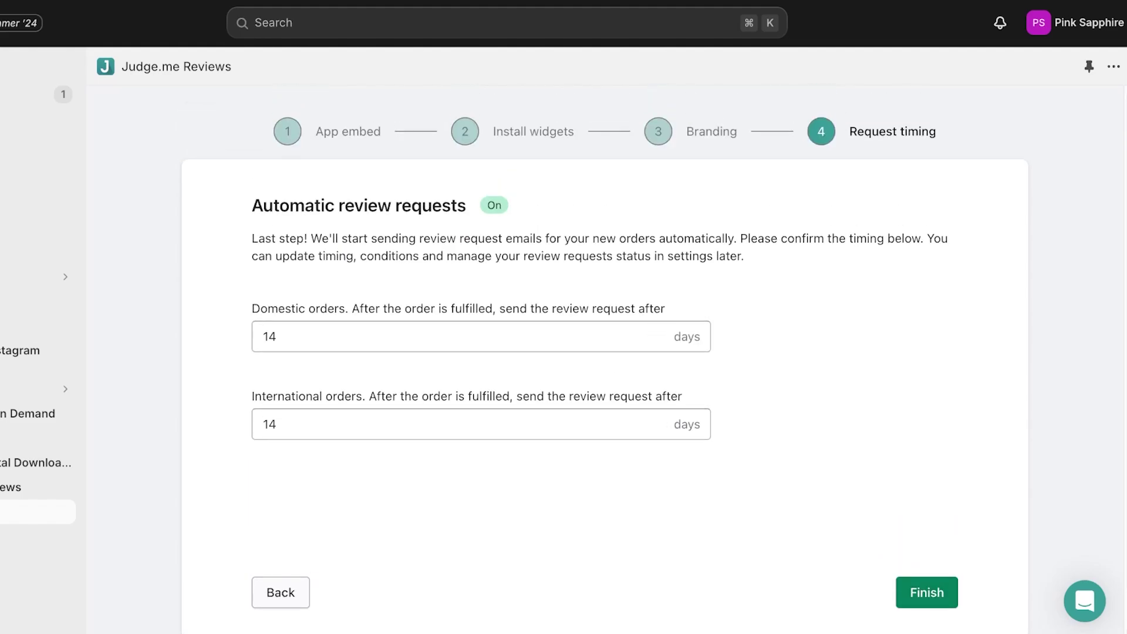
scroll(605, 360, down, 2)
click(927, 536)
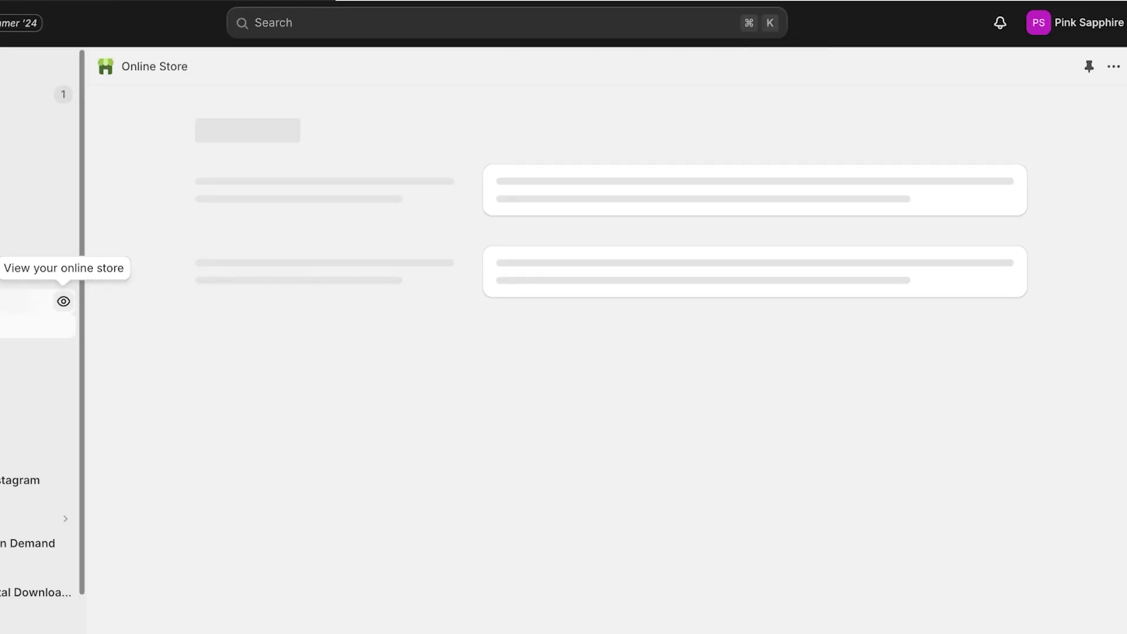
View the live online store and inspect the Customer Reviews area on the Square Hoops product page.
click(64, 302)
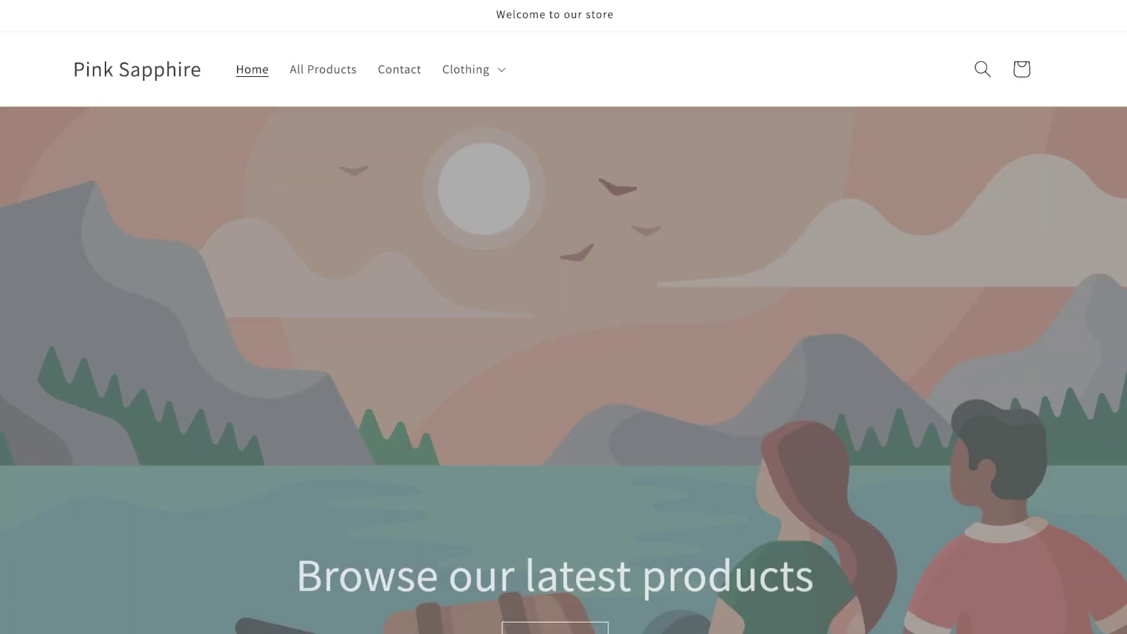
scroll(564, 317, down, 15)
scroll(563, 317, up, 3)
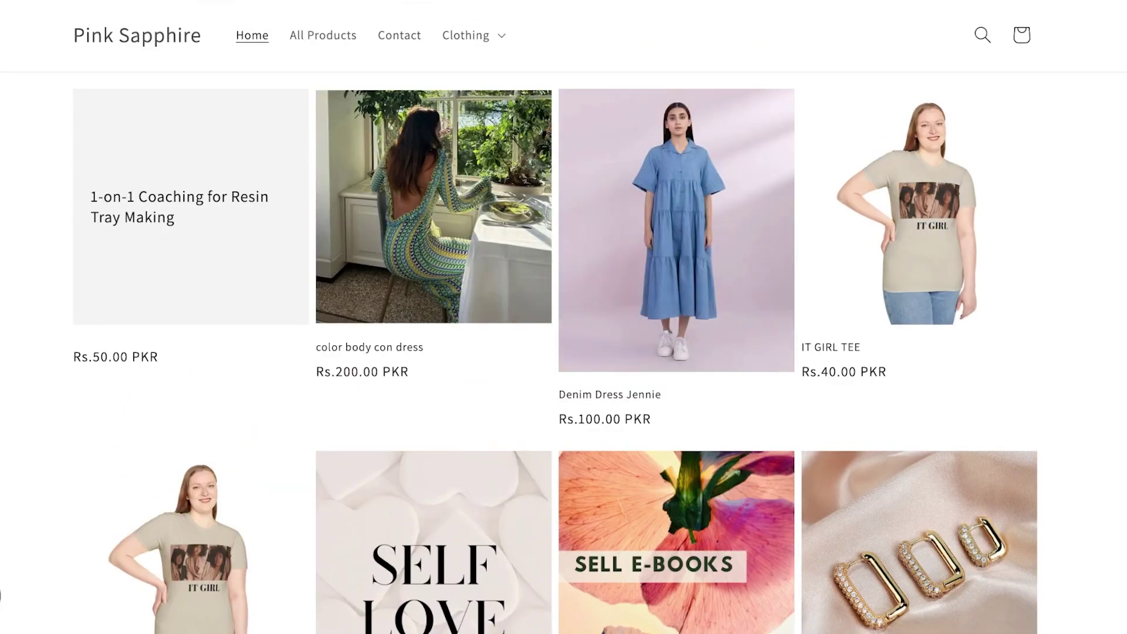
scroll(563, 317, down, 6)
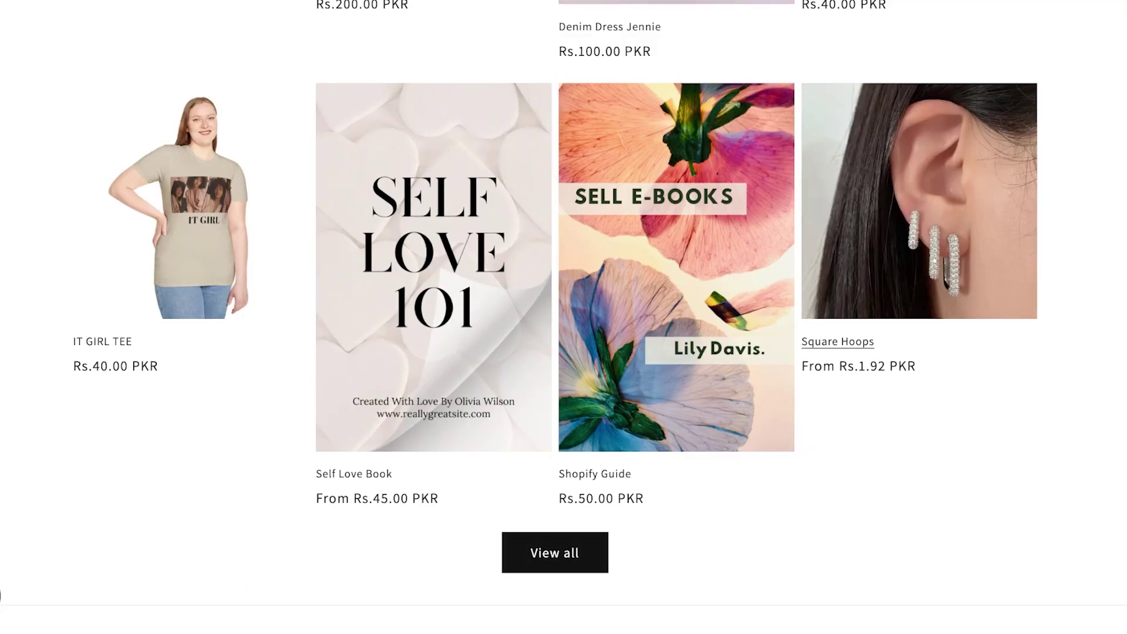
click(838, 341)
scroll(564, 317, down, 15)
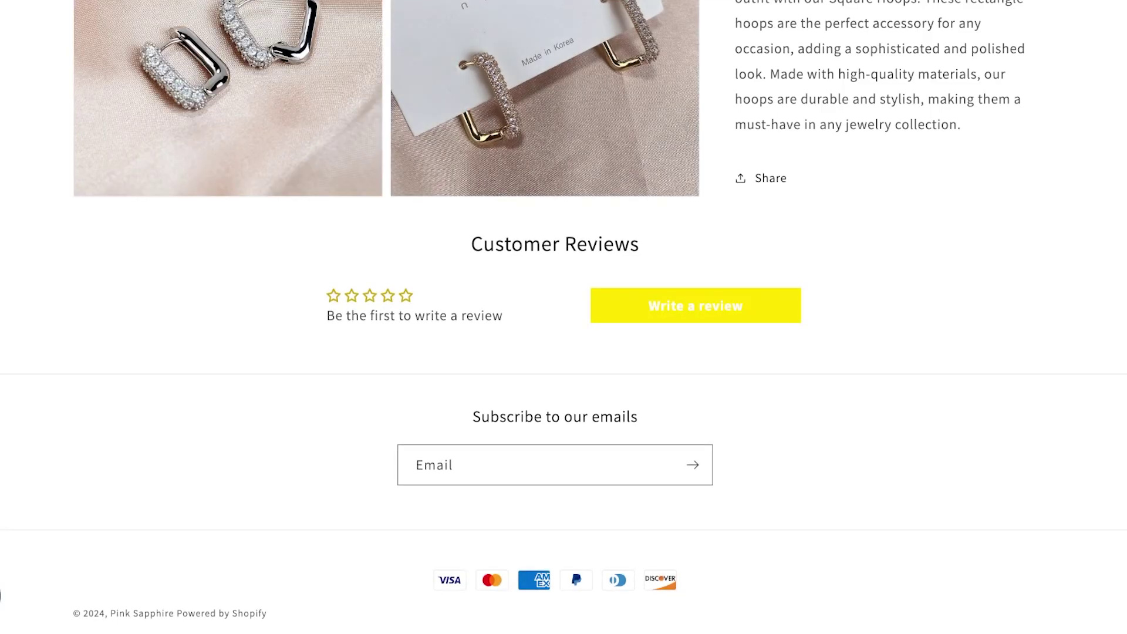
scroll(564, 318, up, 10)
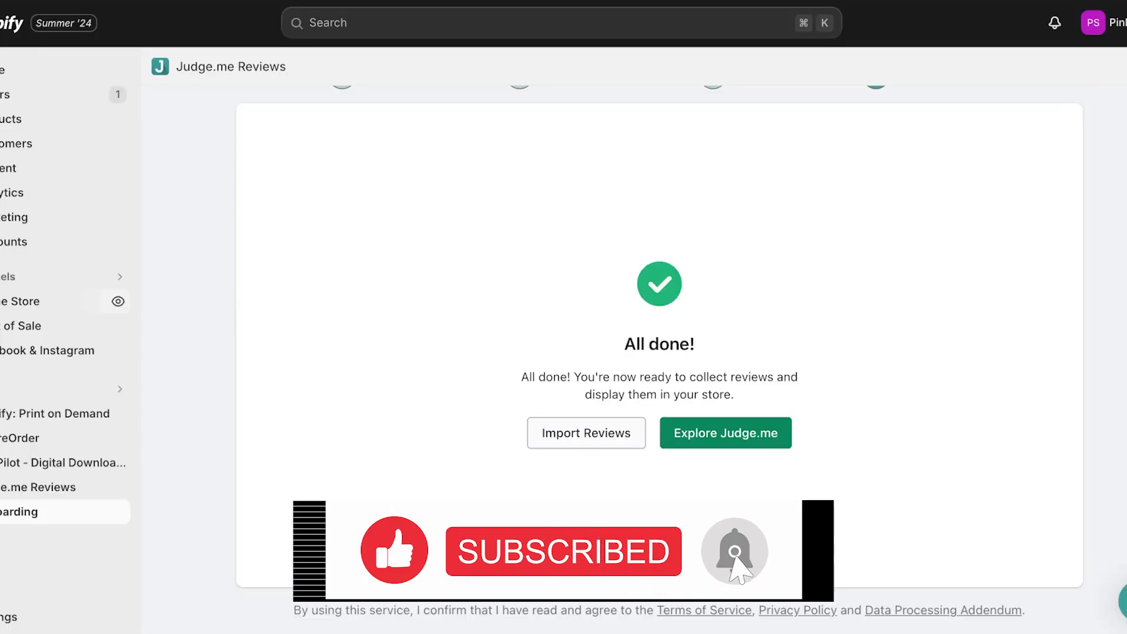
Go to the Shopify App Store from the store's apps and sales channels settings and search for "judge me".
click(35, 617)
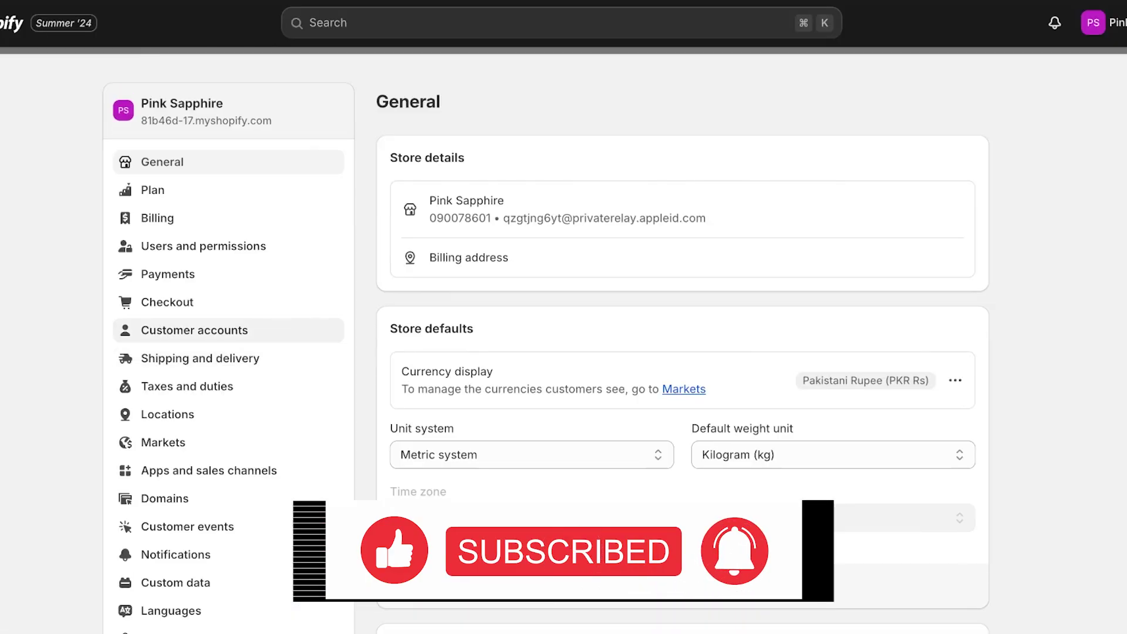
click(208, 471)
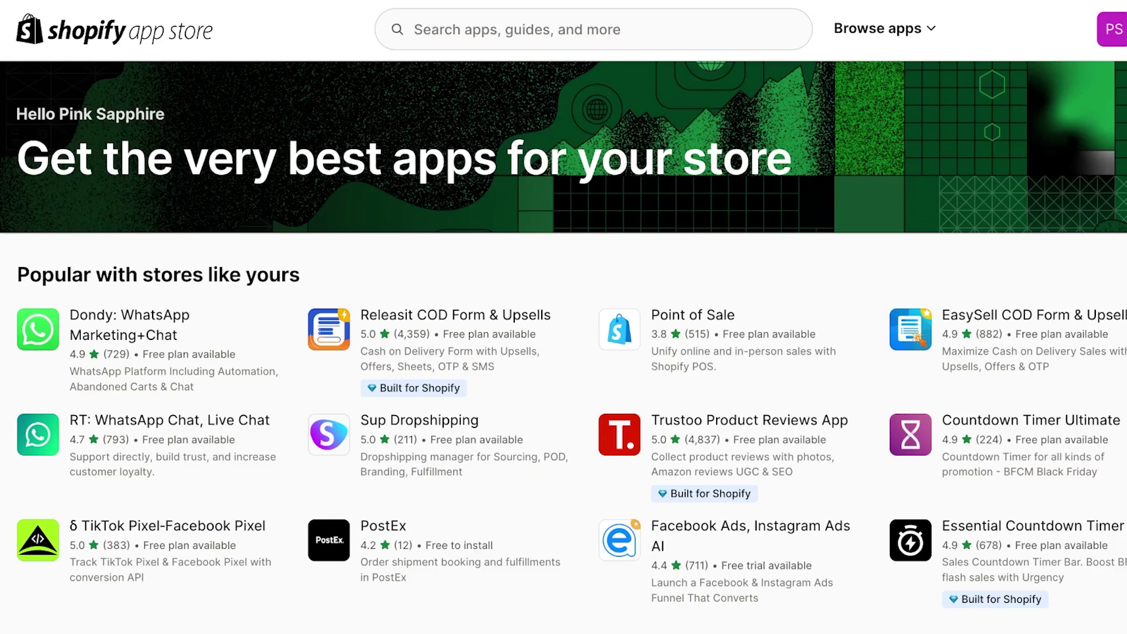
scroll(564, 346, down, 10)
click(593, 28)
text(ju)
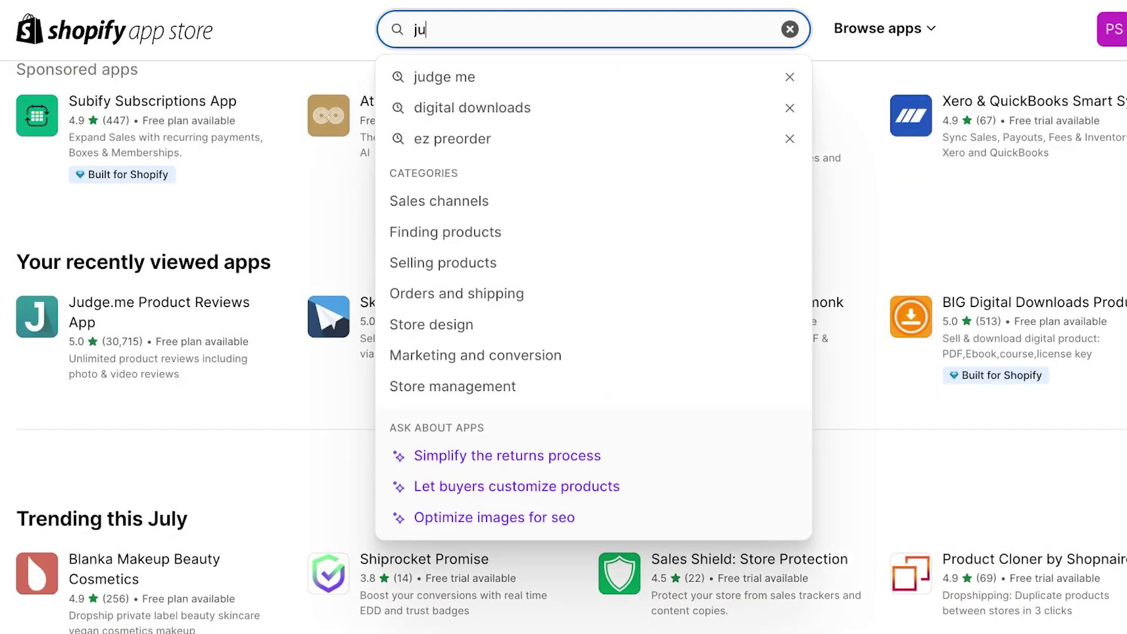
key(Down)
key(Return)
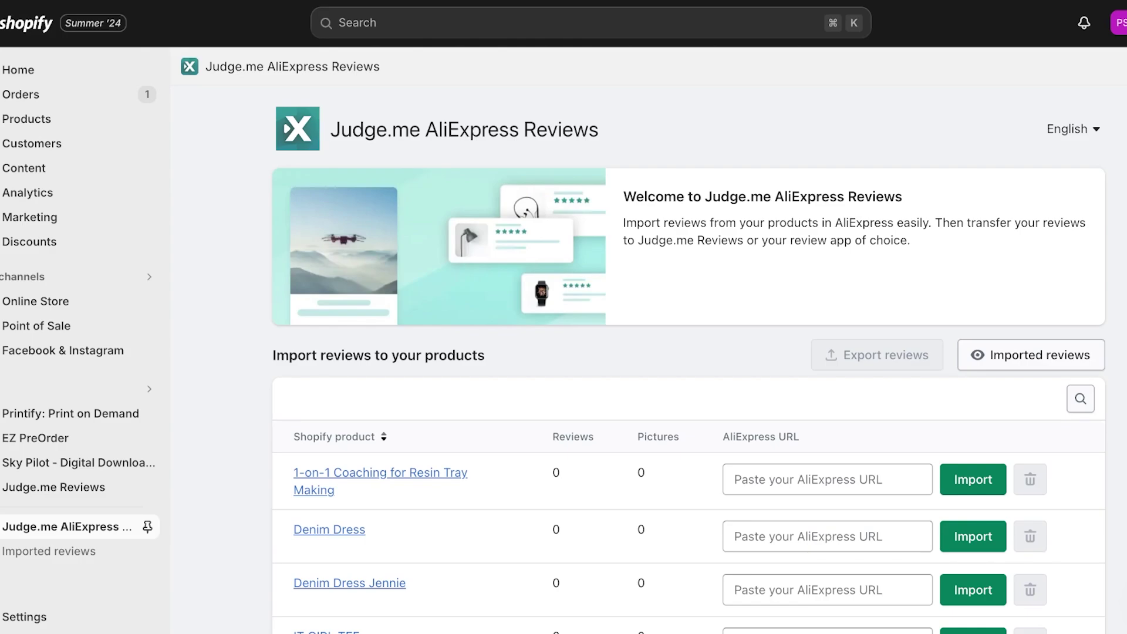
Pin the Judge.me AliExpress Reviews app and look through its list of products available for review import.
click(148, 527)
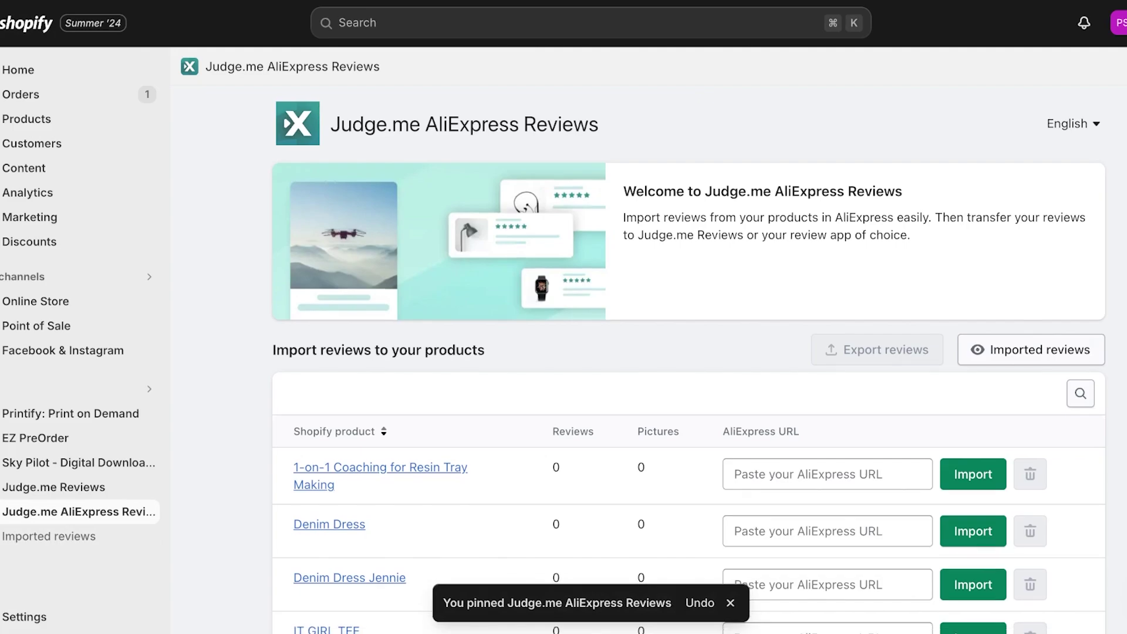
scroll(689, 352, down, 3)
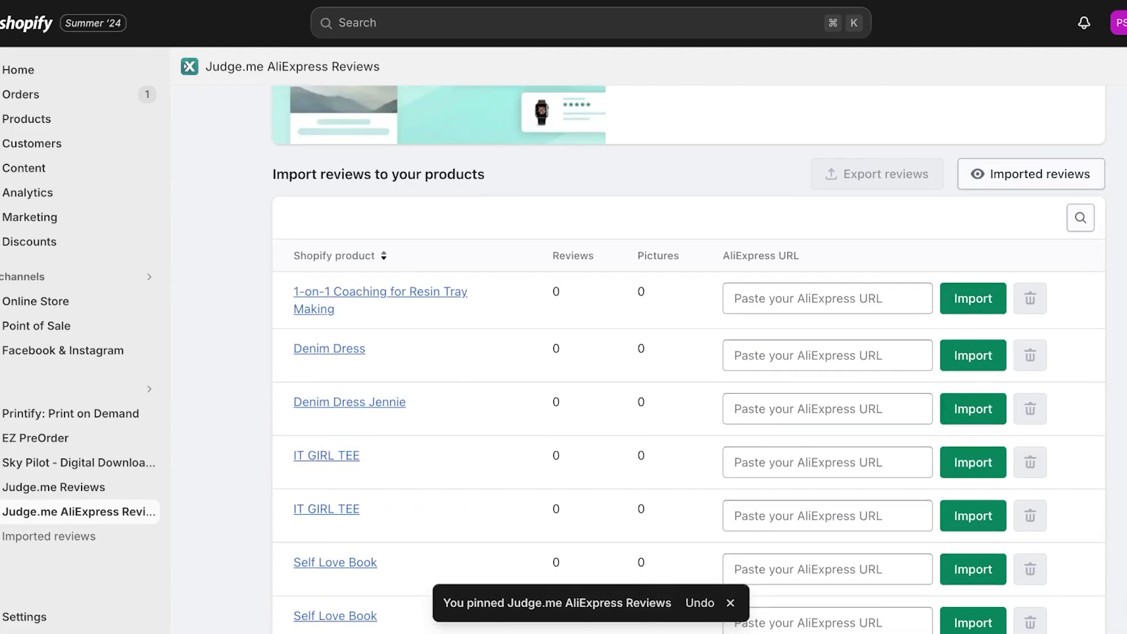
scroll(688, 353, down, 6)
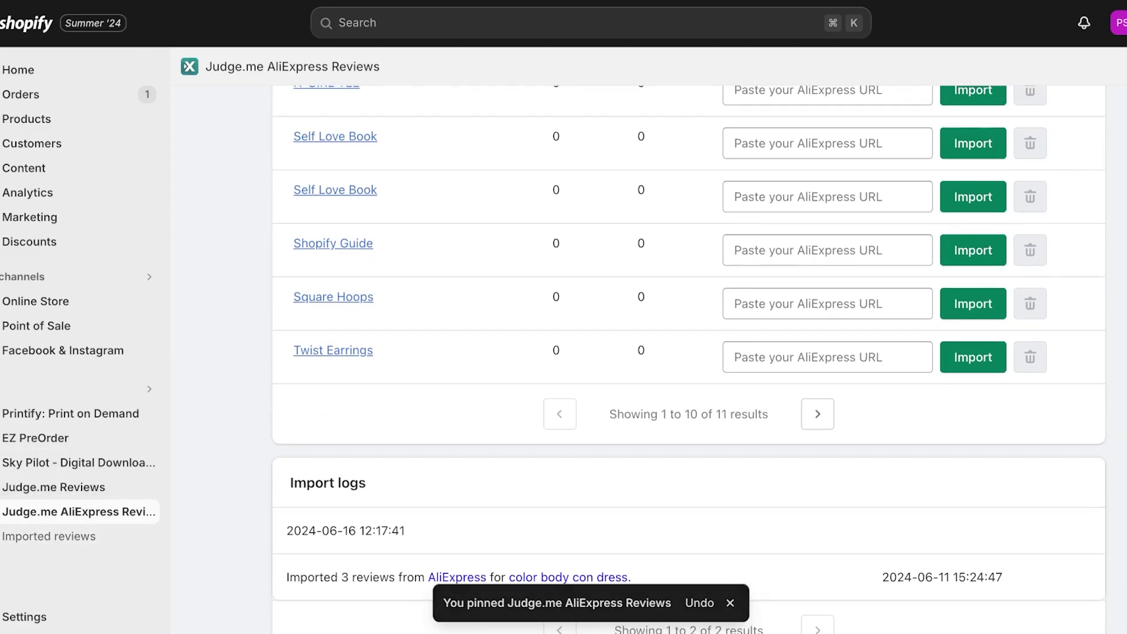
scroll(688, 352, up, 3)
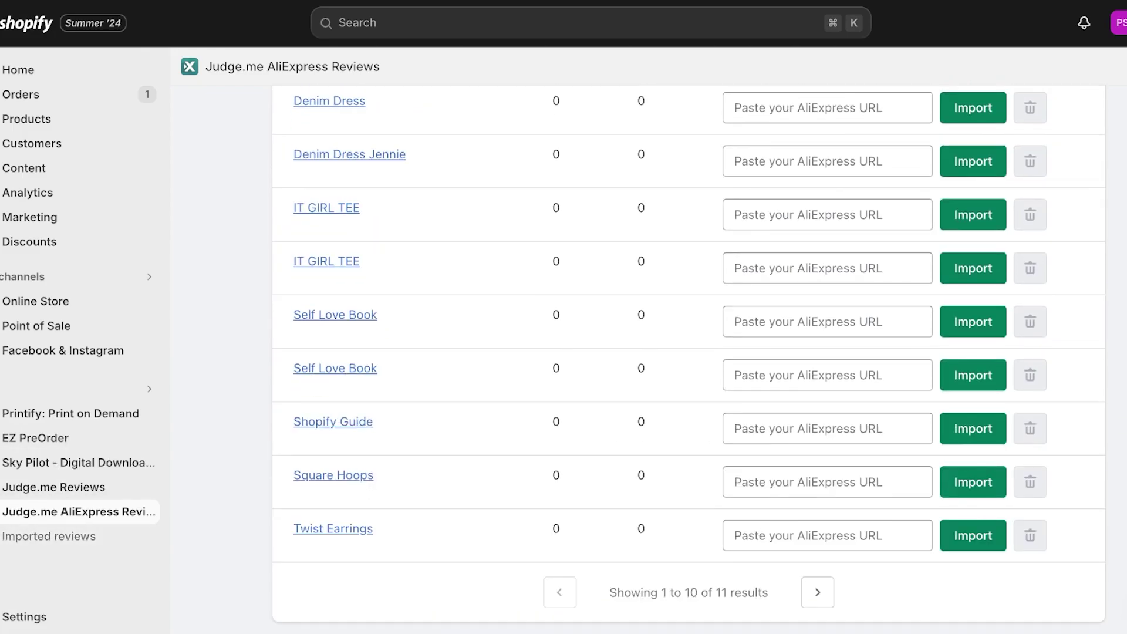
scroll(688, 353, up, 3)
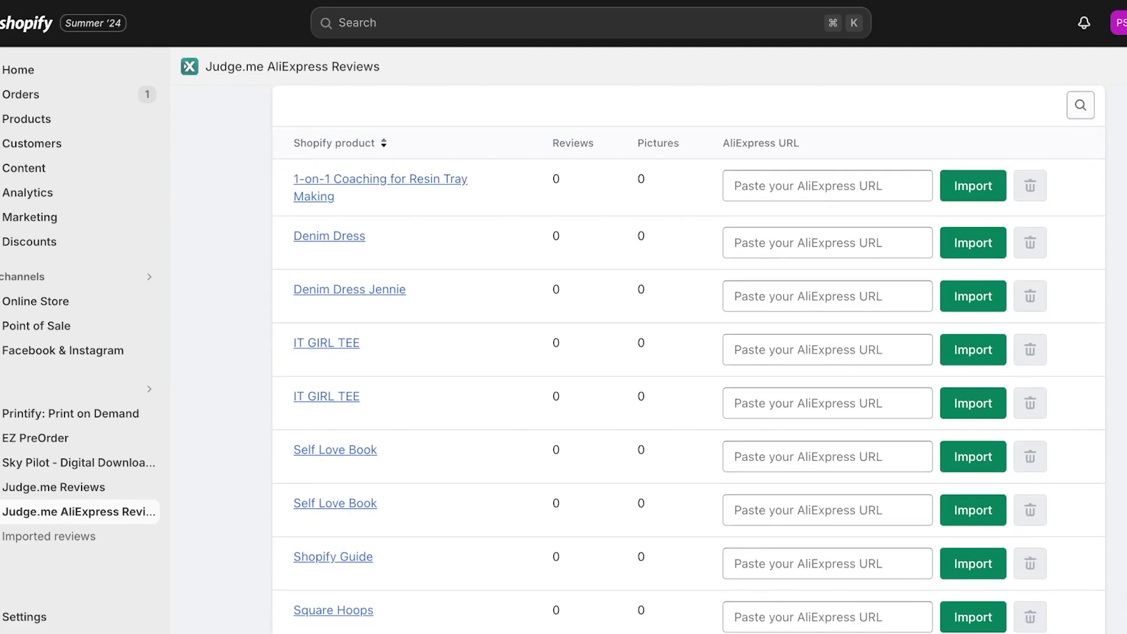
scroll(688, 352, down, 2)
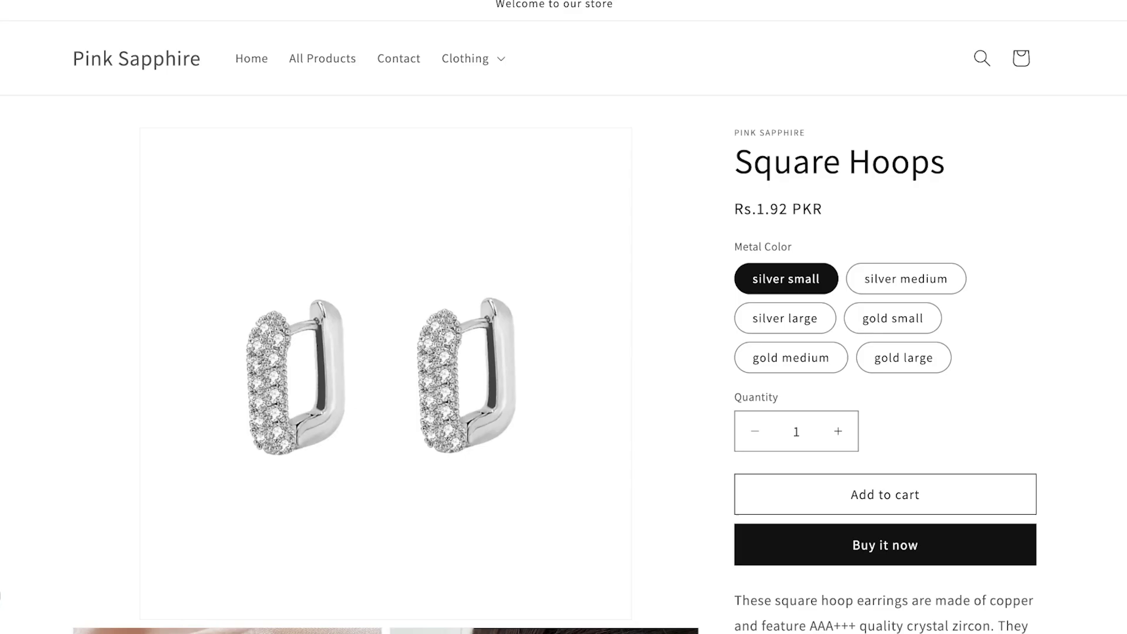
Check the store's Square Hoops product page, switch to AliExpress and search for "square hoops".
scroll(564, 317, down, 6)
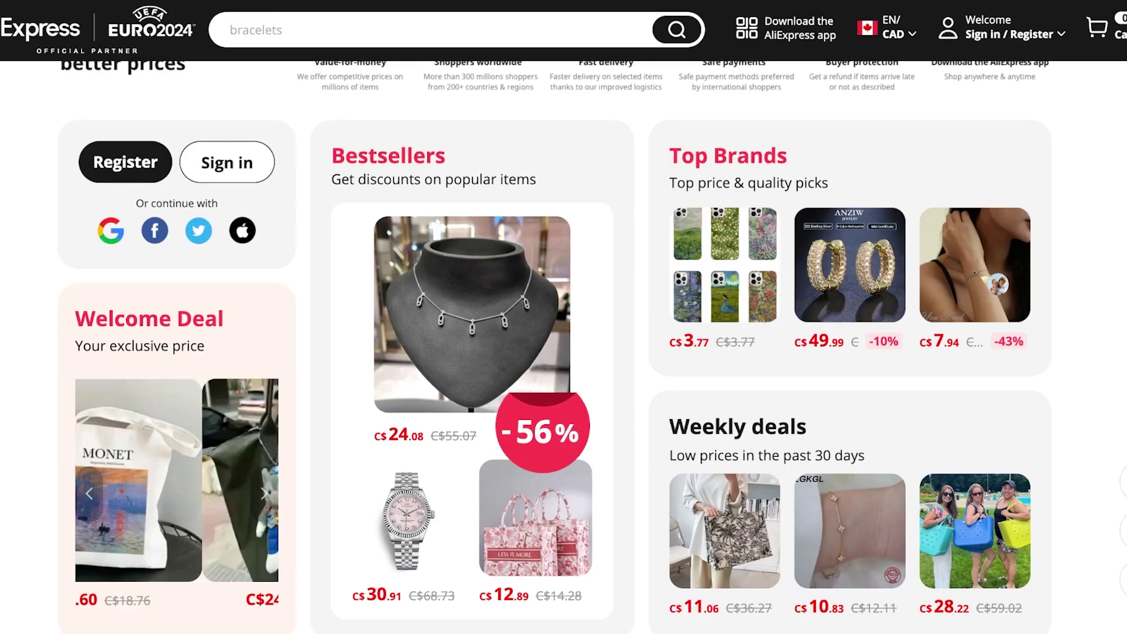
click(230, 29)
text(squ)
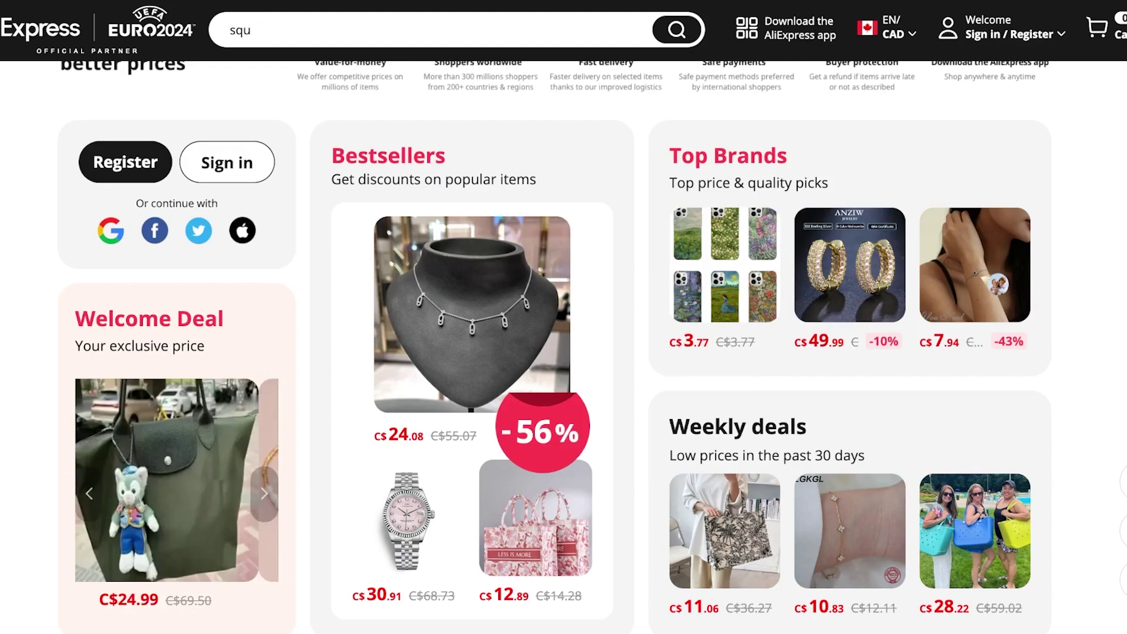
key(BackSpace)
text(aured)
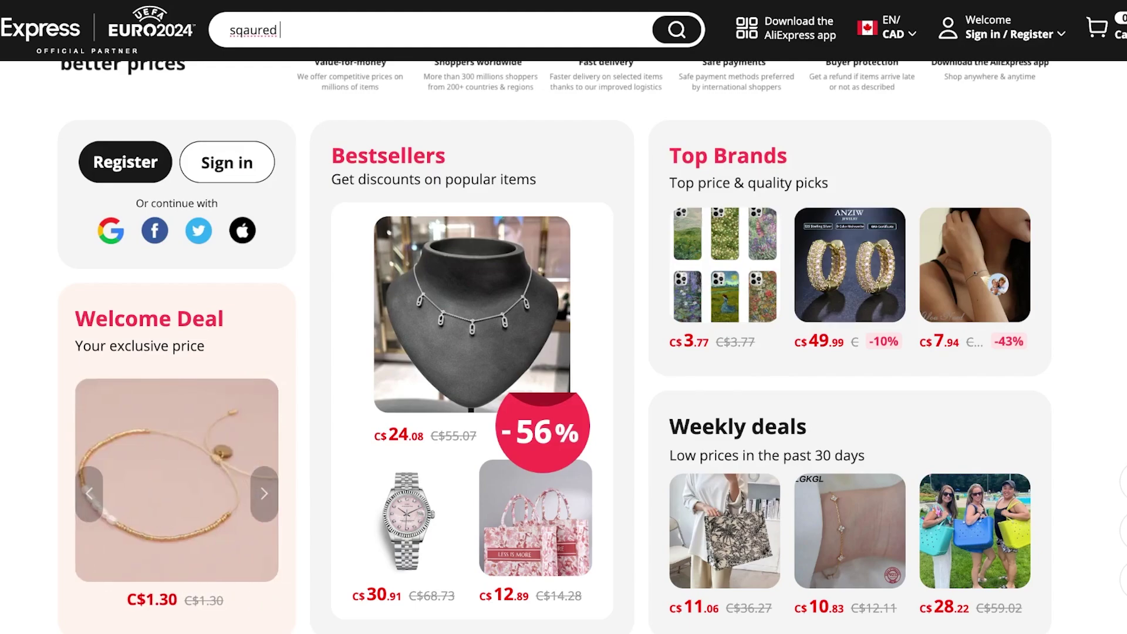
key(BackSpace)
key(BackSpace)
key(BackSpace)
key(BackSpace)
key(BackSpace)
key(BackSpace)
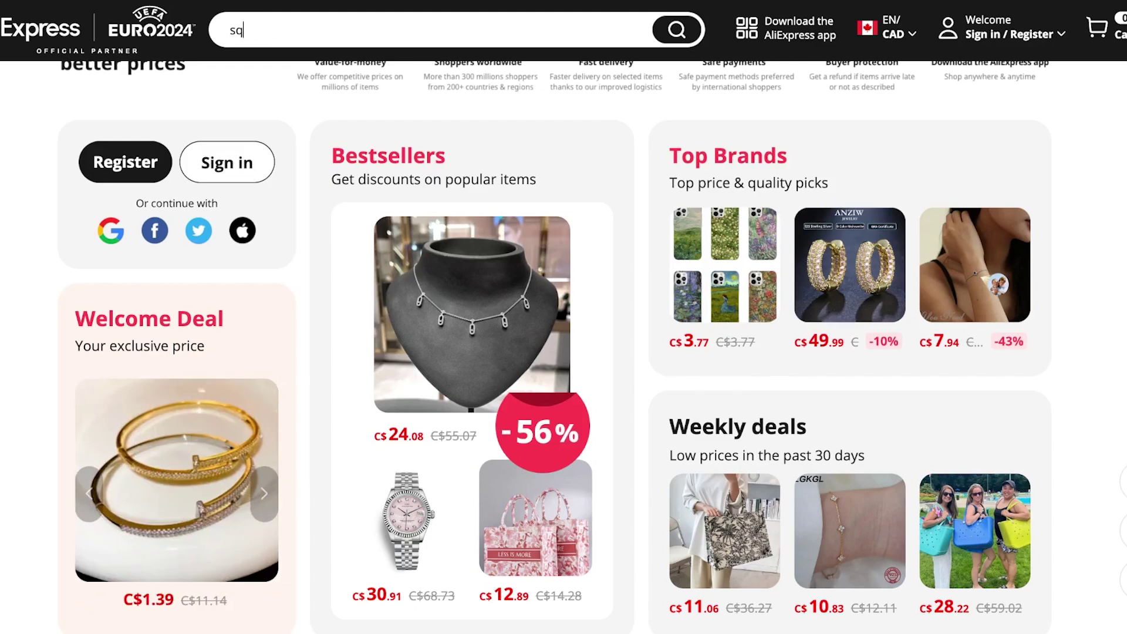
text(uare )
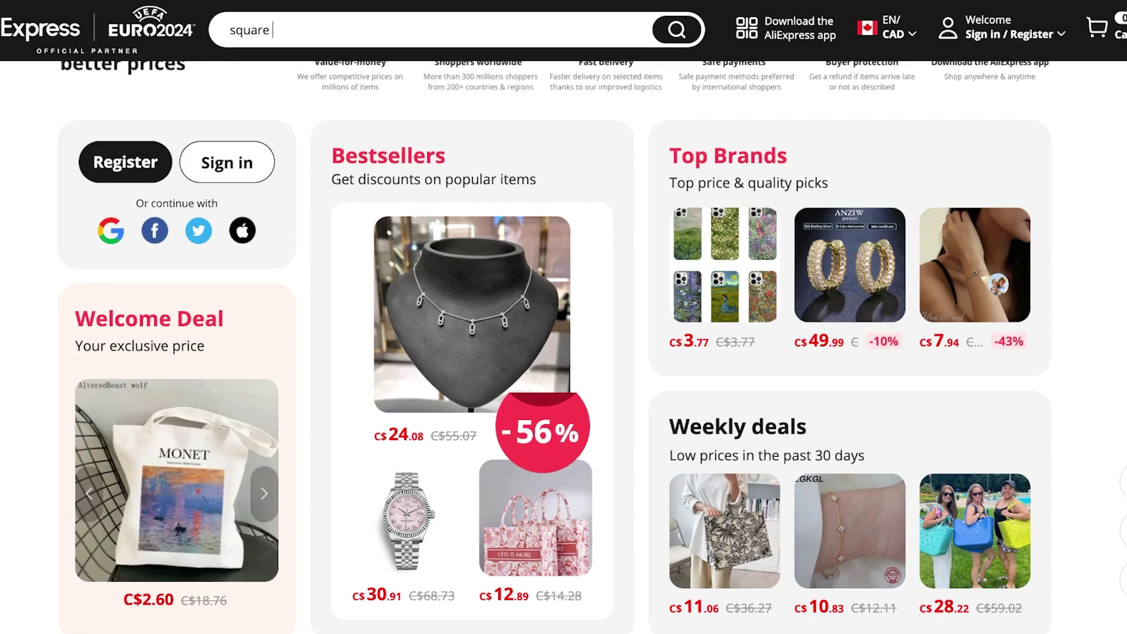
text(hoops)
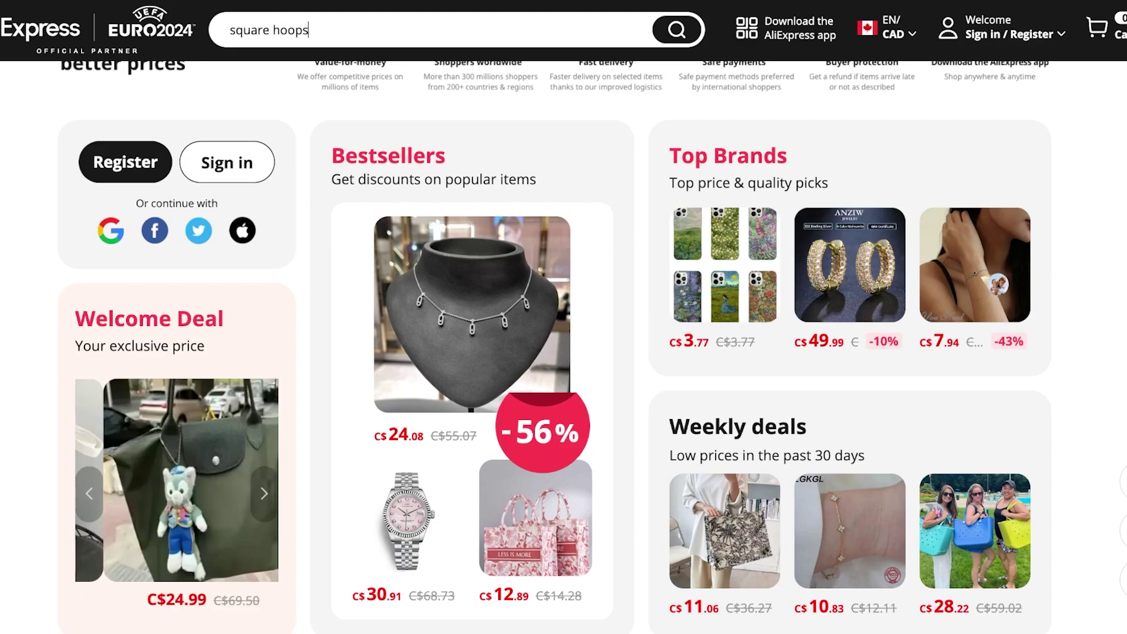
key(Return)
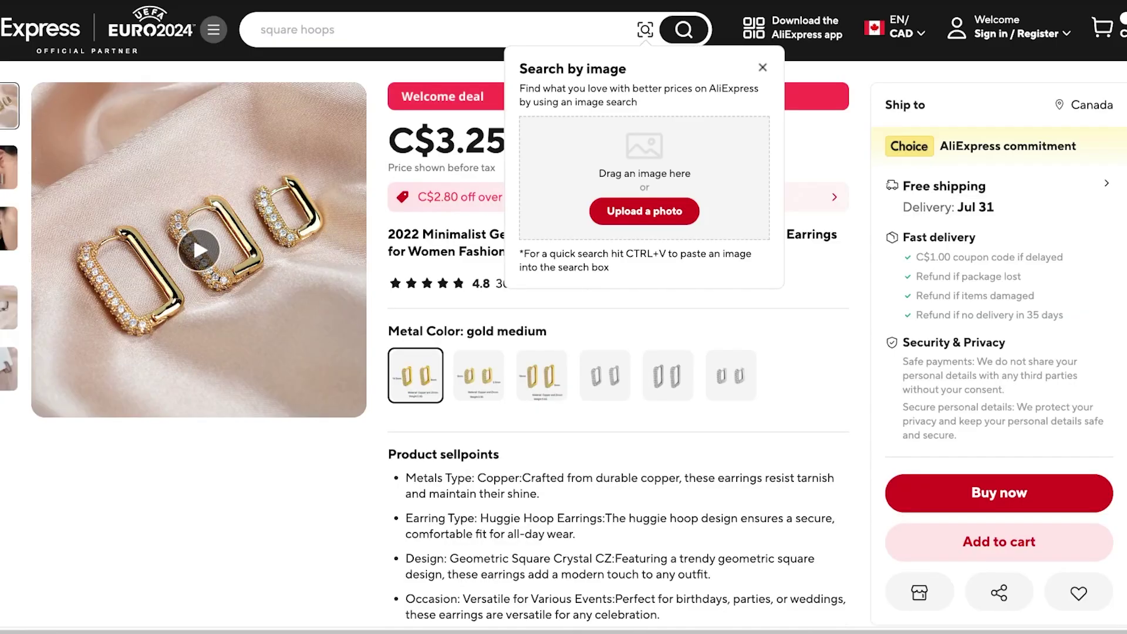
Look through the AliExpress square hoop earrings listing down to its customer reviews.
scroll(564, 317, down, 15)
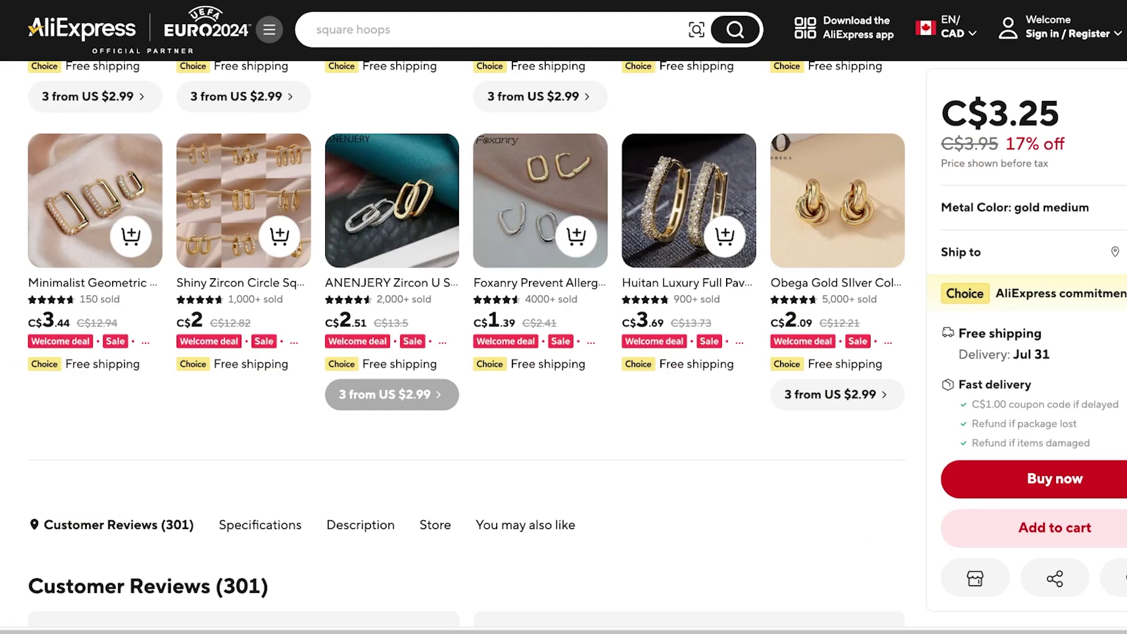
scroll(391, 395, down, 8)
scroll(391, 394, up, 4)
scroll(392, 395, down, 5)
scroll(391, 394, up, 3)
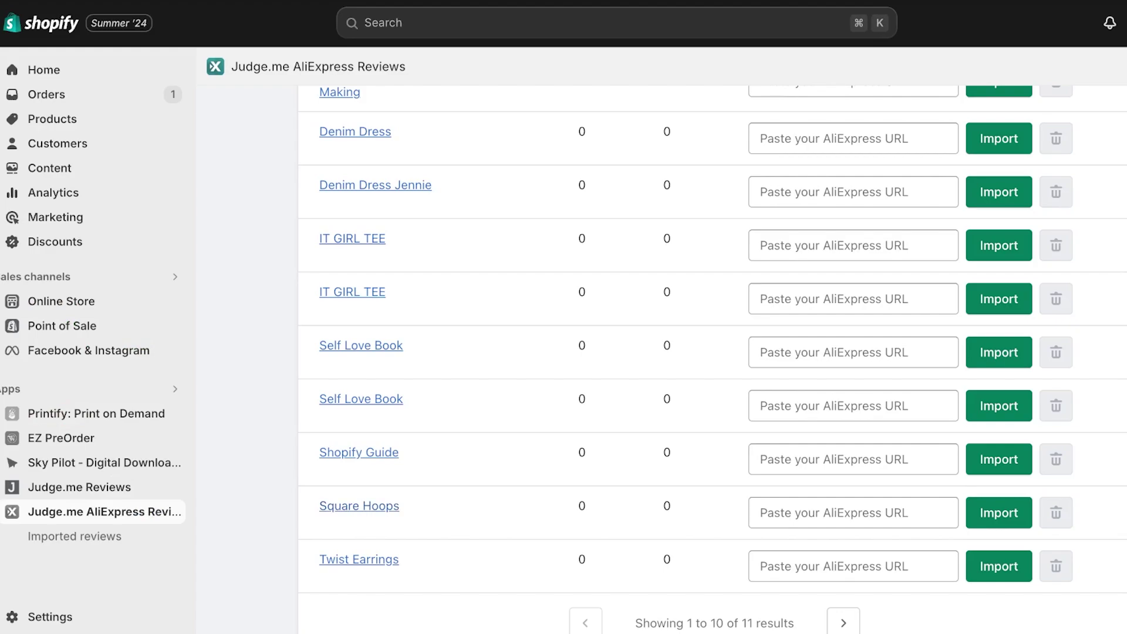
Paste the copied AliExpress product URL for Square Hoops, open its review import settings and go to the number of reviews to import.
click(853, 513)
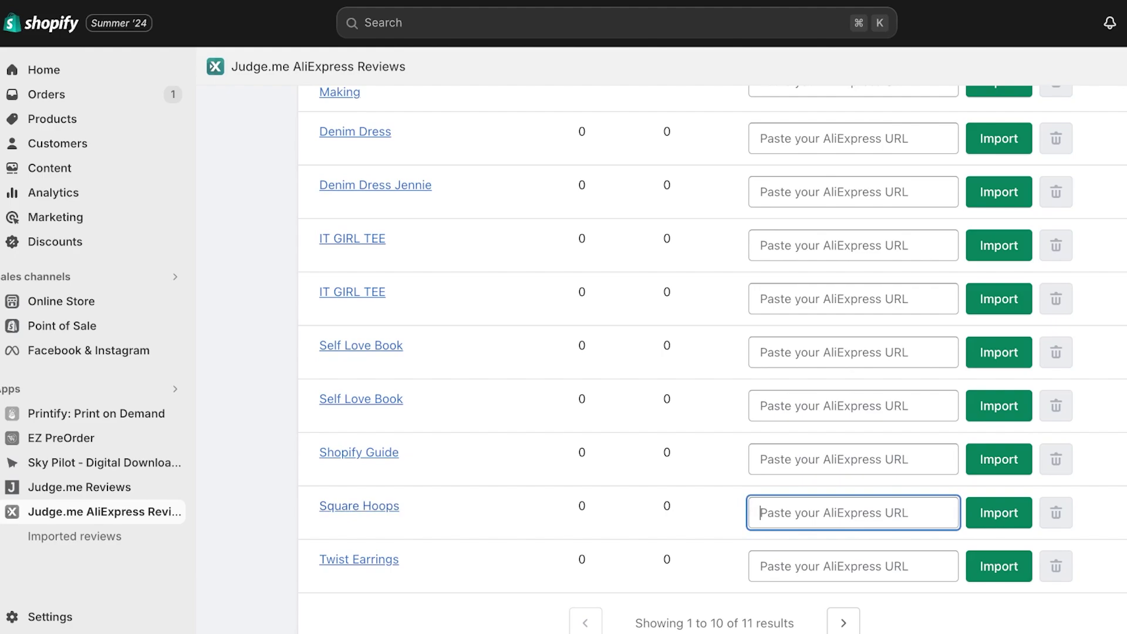
key(super+v)
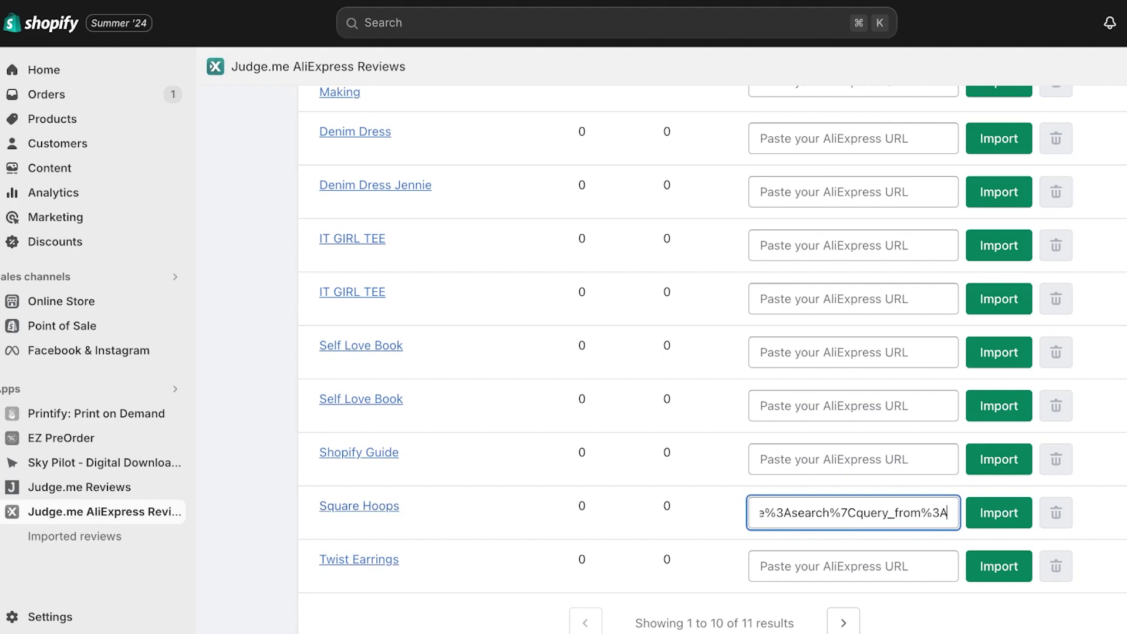
click(998, 512)
click(486, 420)
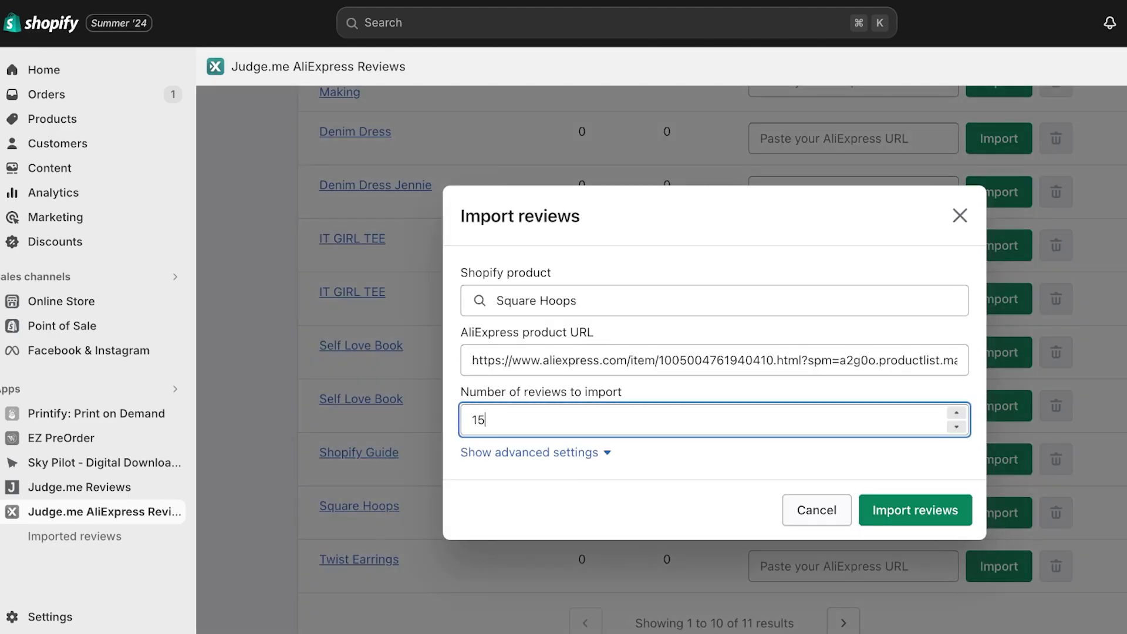
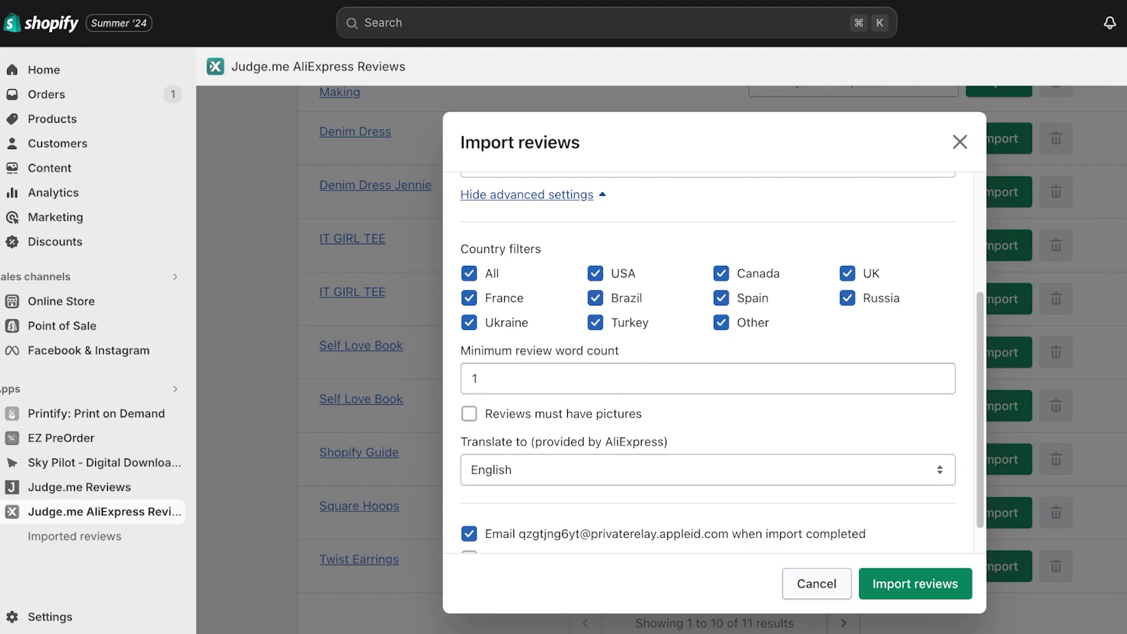
Limit the import's country filters to USA, Canada, UK, Brazil and Spain, excluding France, Ukraine, Turkey, Russia and Other.
click(469, 298)
click(469, 322)
click(595, 322)
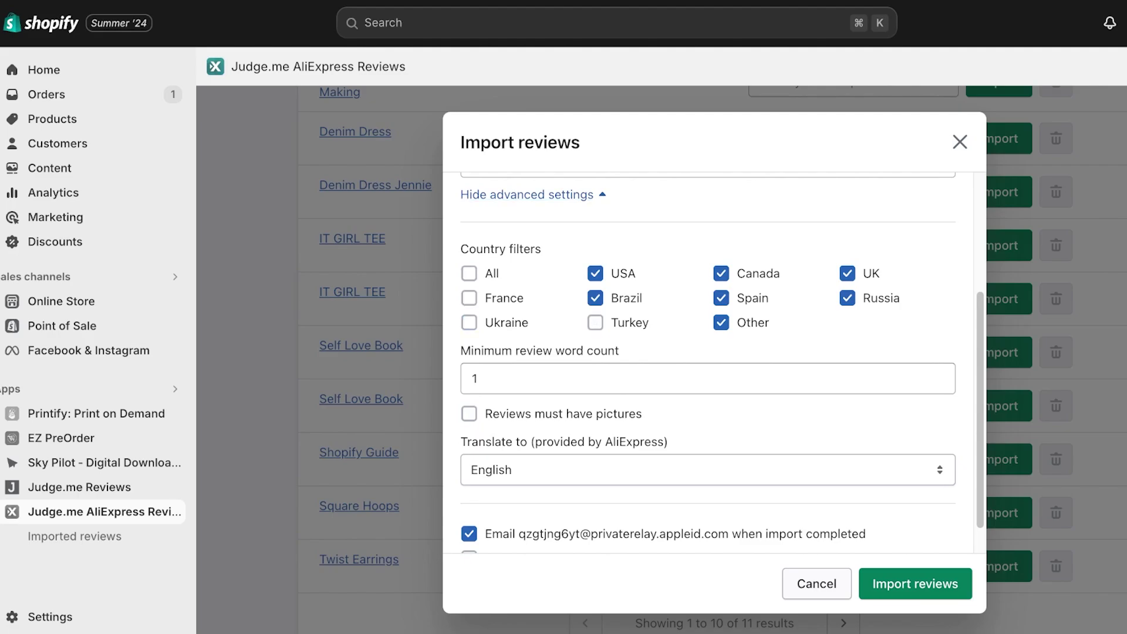
click(721, 298)
click(721, 322)
click(595, 298)
click(721, 298)
click(594, 298)
click(847, 298)
scroll(708, 352, down, 1)
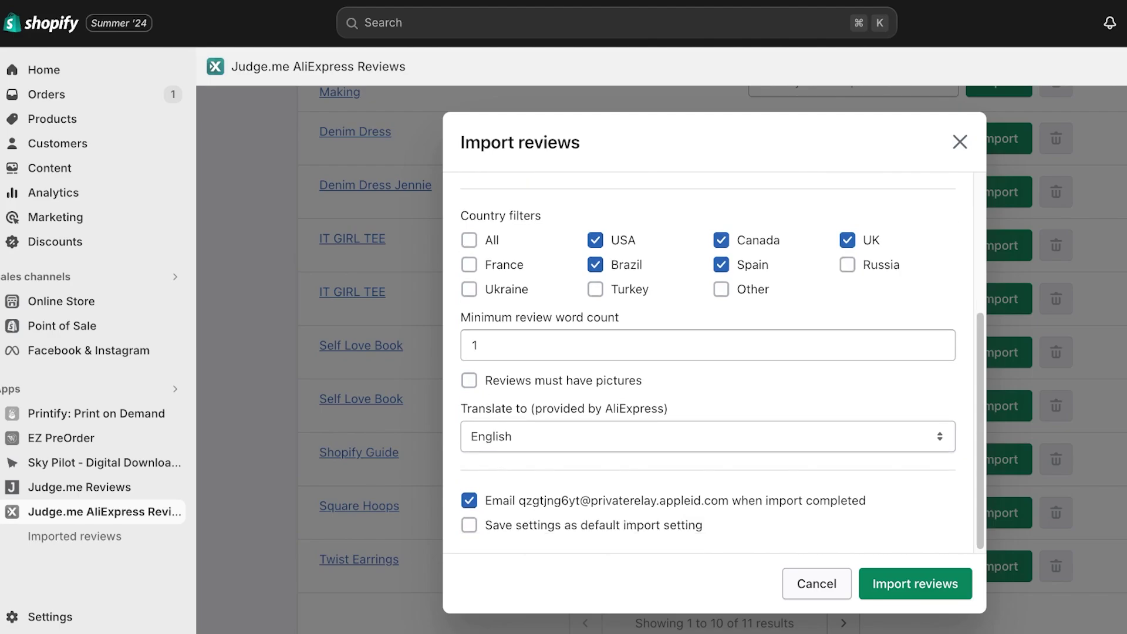
Check the minimum review word count and try the requirement that reviews must have pictures.
click(477, 343)
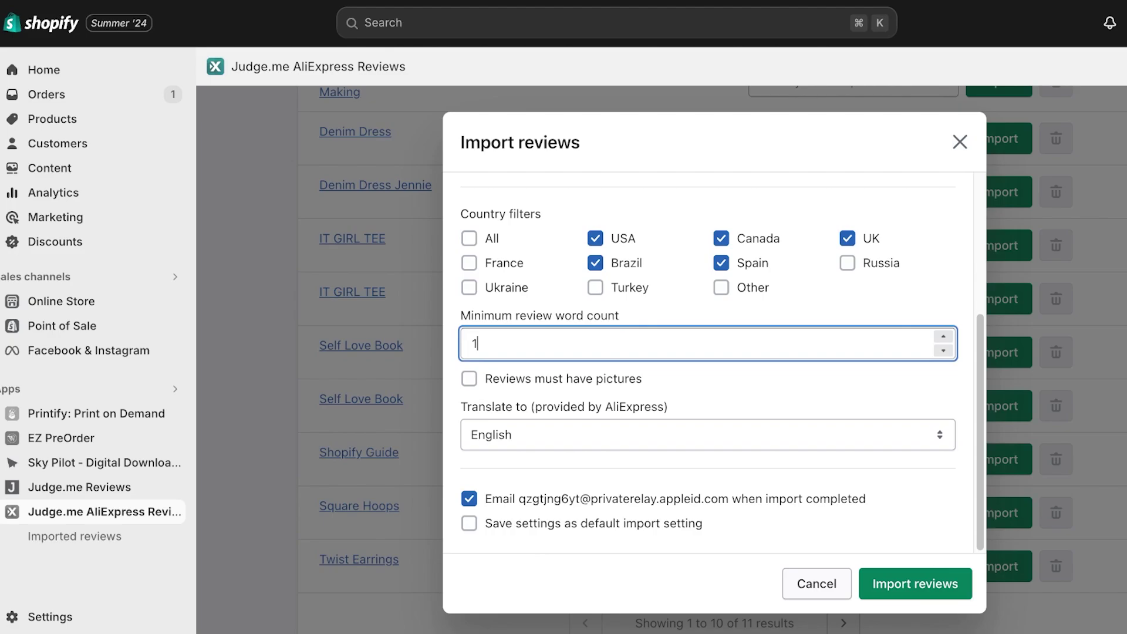
click(469, 379)
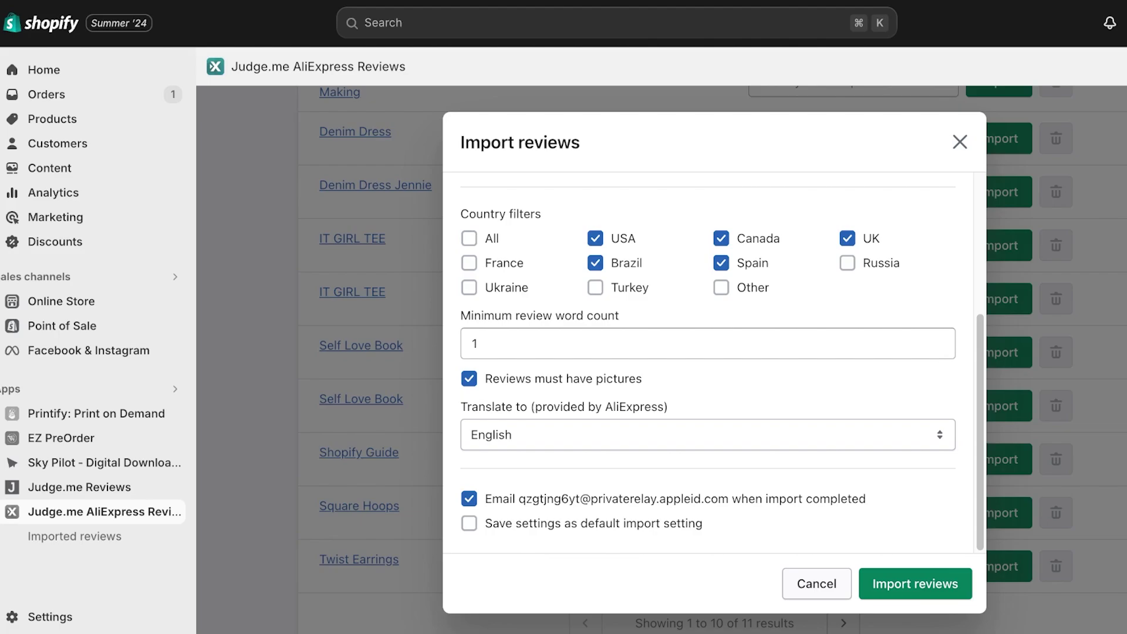
click(469, 379)
scroll(661, 360, down, 2)
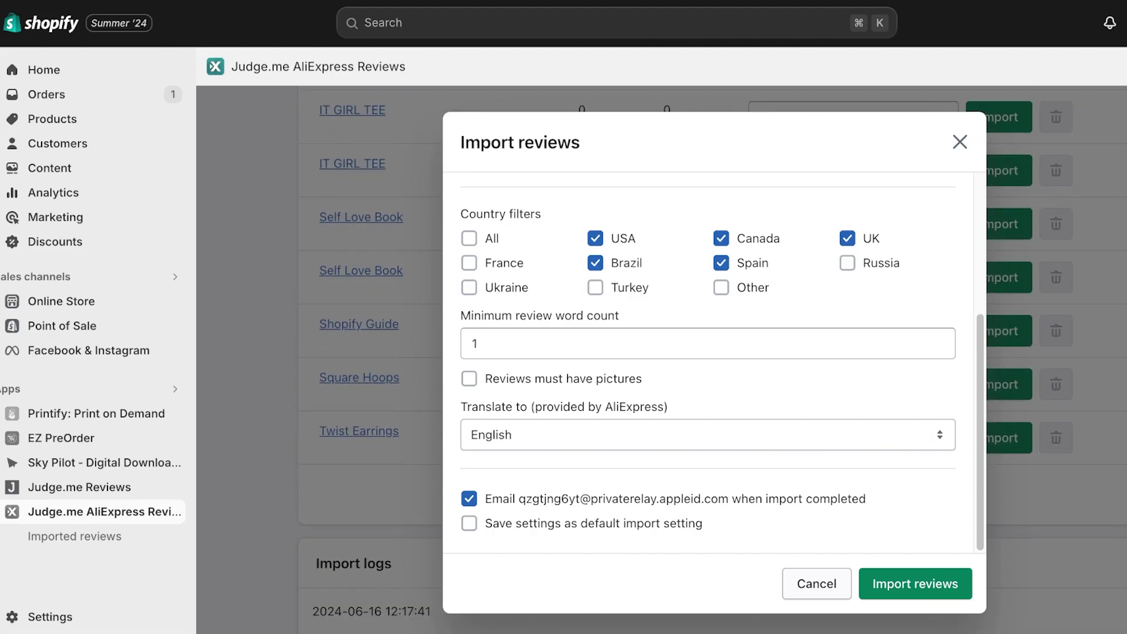
Try the Do not translate option, set the review translation back to English and import the Square Hoops reviews.
click(708, 434)
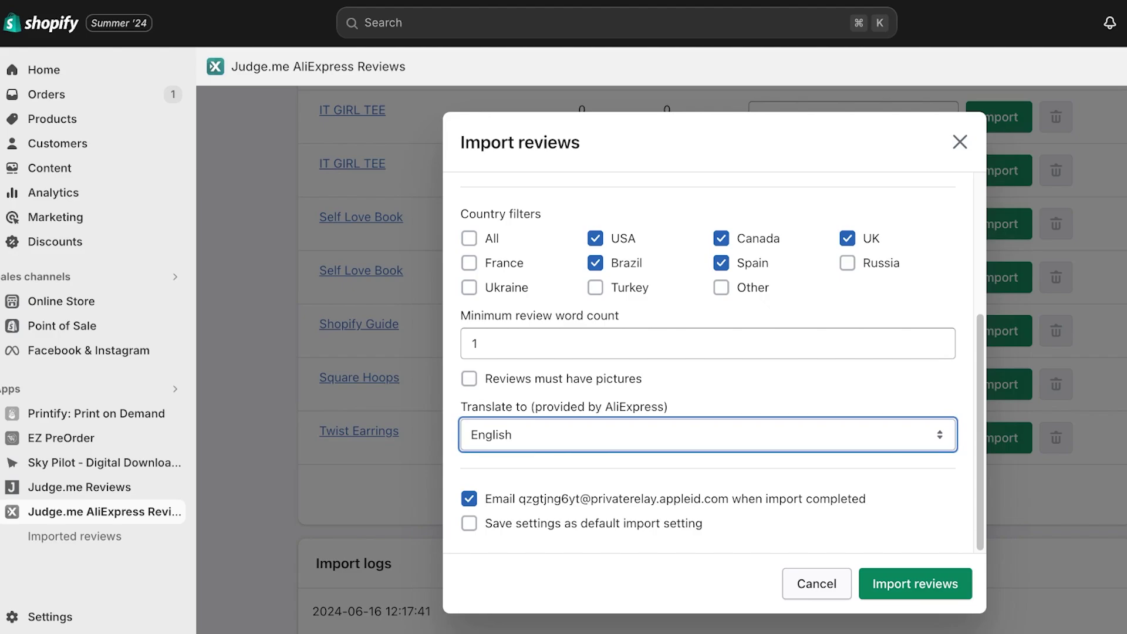
key(Up)
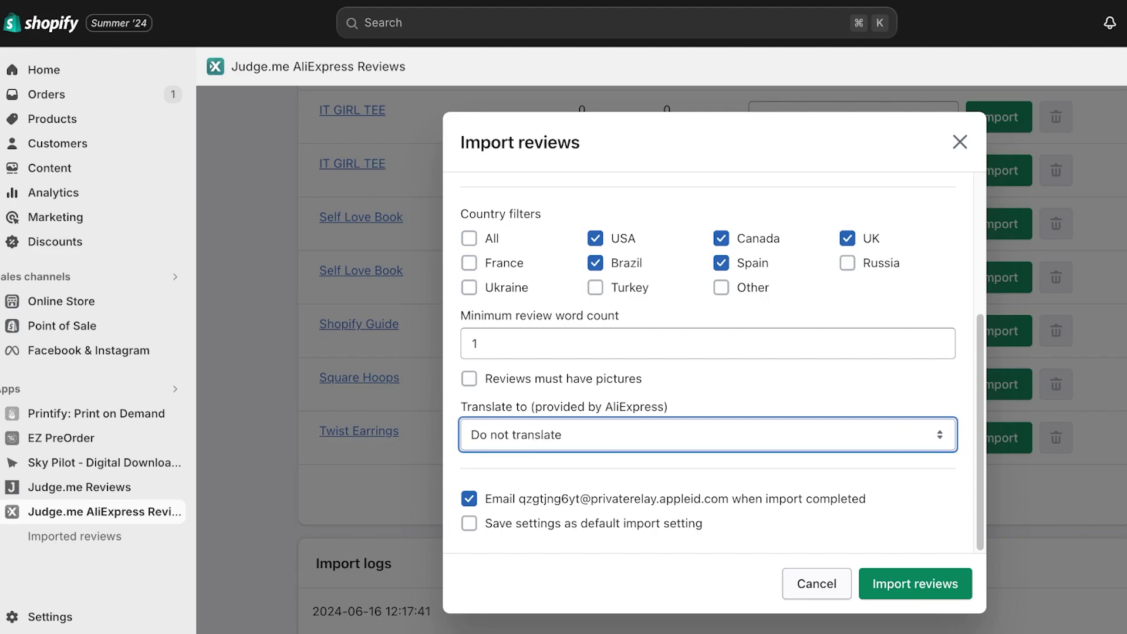
key(Down)
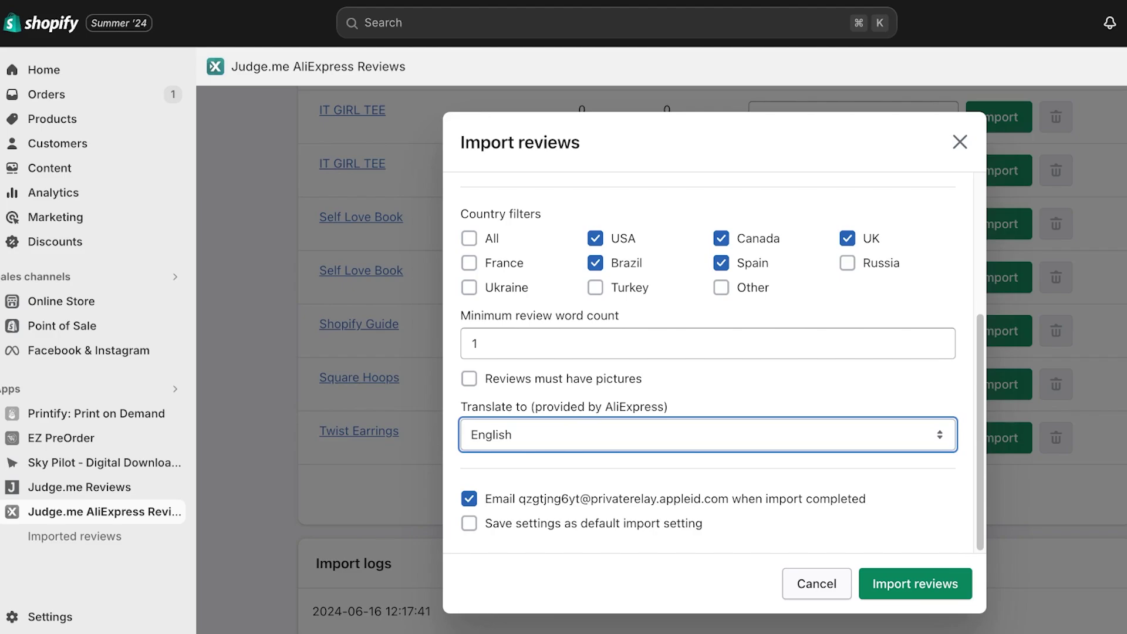
click(915, 583)
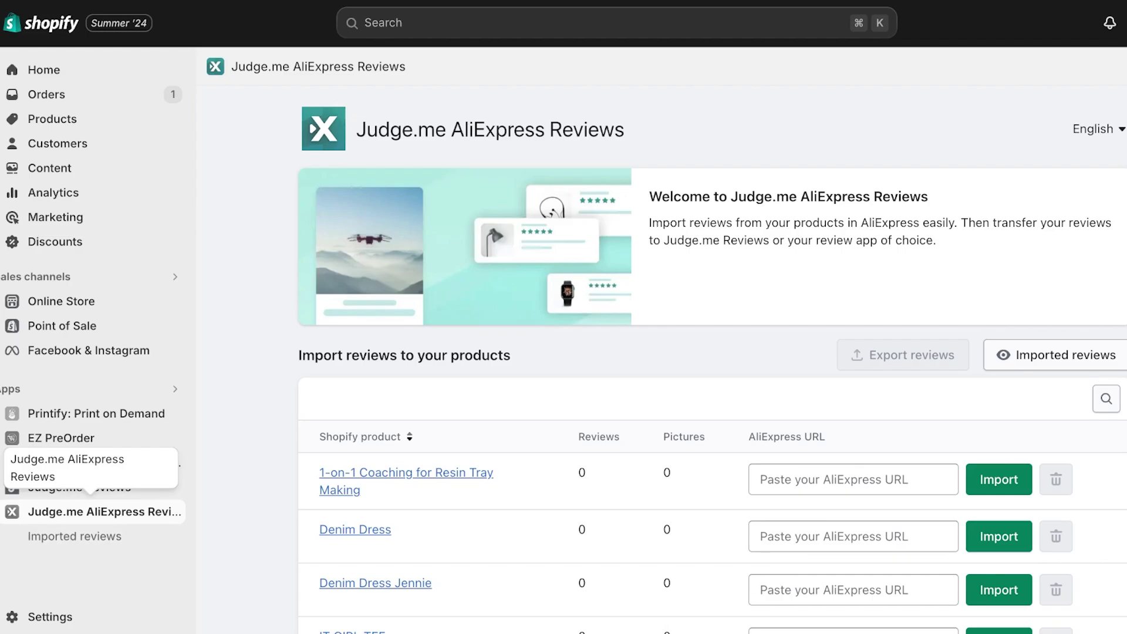
View the Judge.me Reviews dashboard, then return to Judge.me AliExpress Reviews and look through its product list.
click(80, 486)
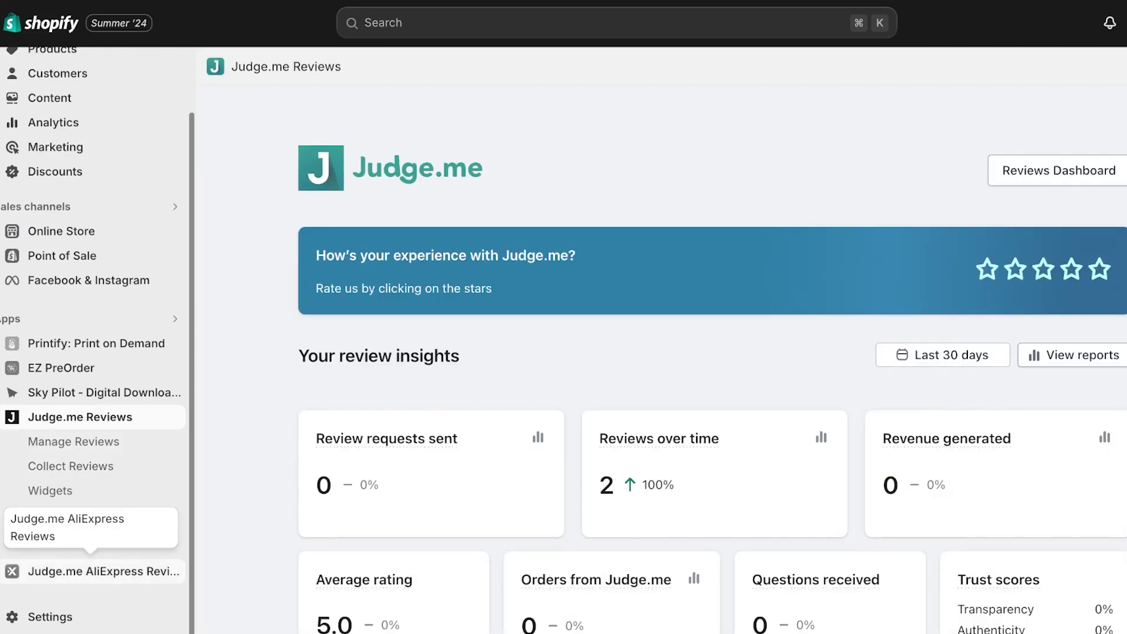
click(88, 571)
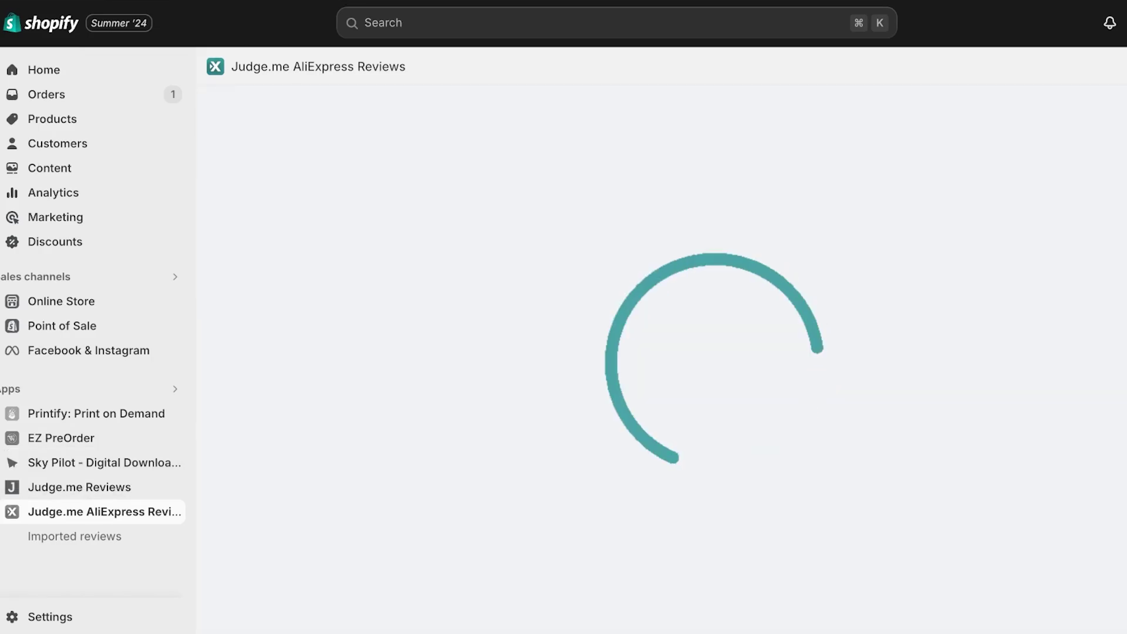
scroll(712, 359, down, 10)
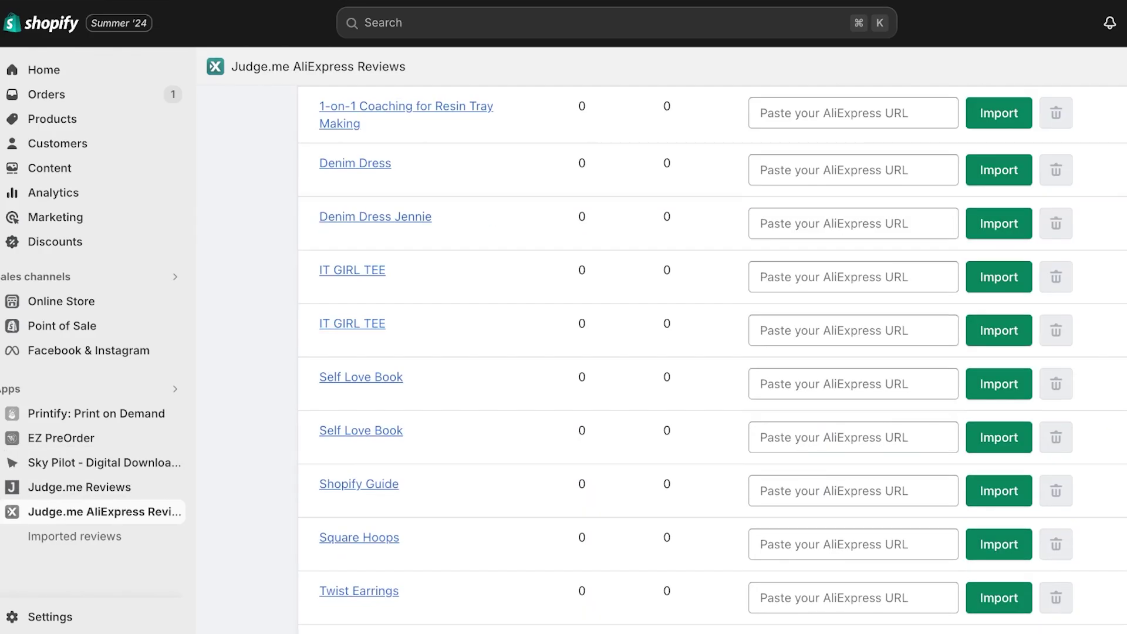
scroll(713, 359, up, 10)
scroll(712, 360, down, 10)
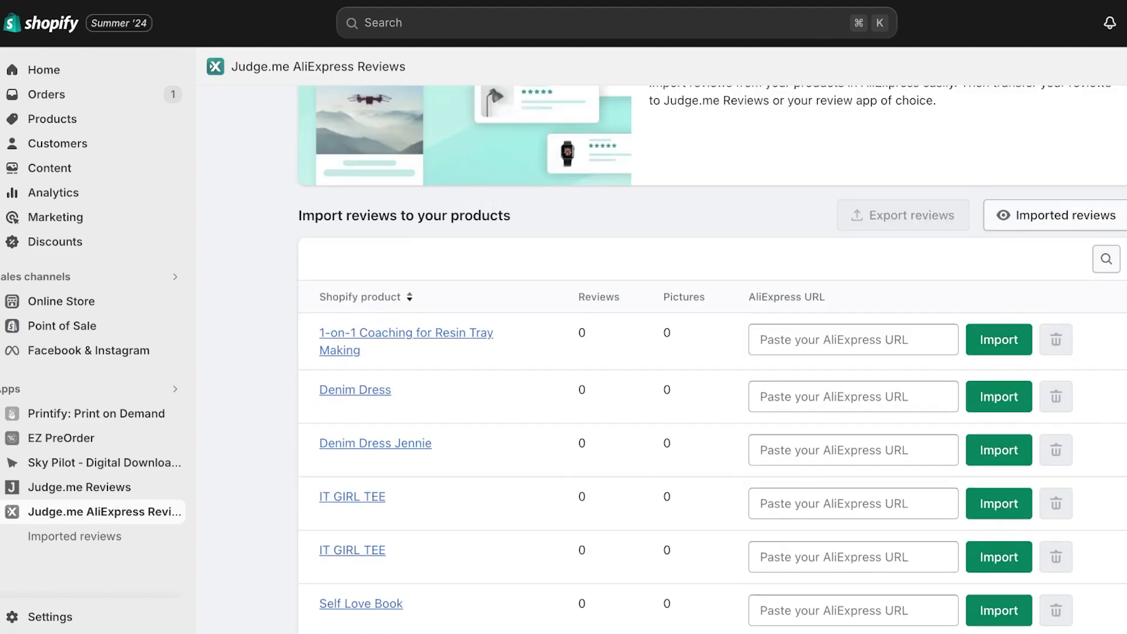
scroll(712, 360, up, 3)
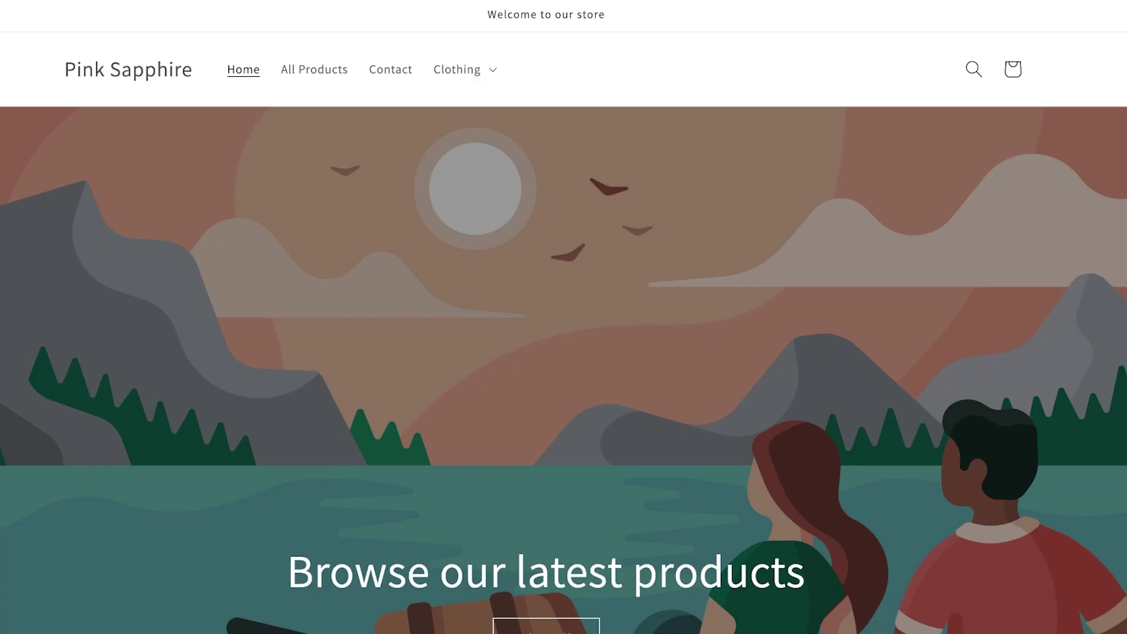
Open the Square Hoops product from the live store's home page and inspect its rating, options and description.
scroll(564, 317, down, 20)
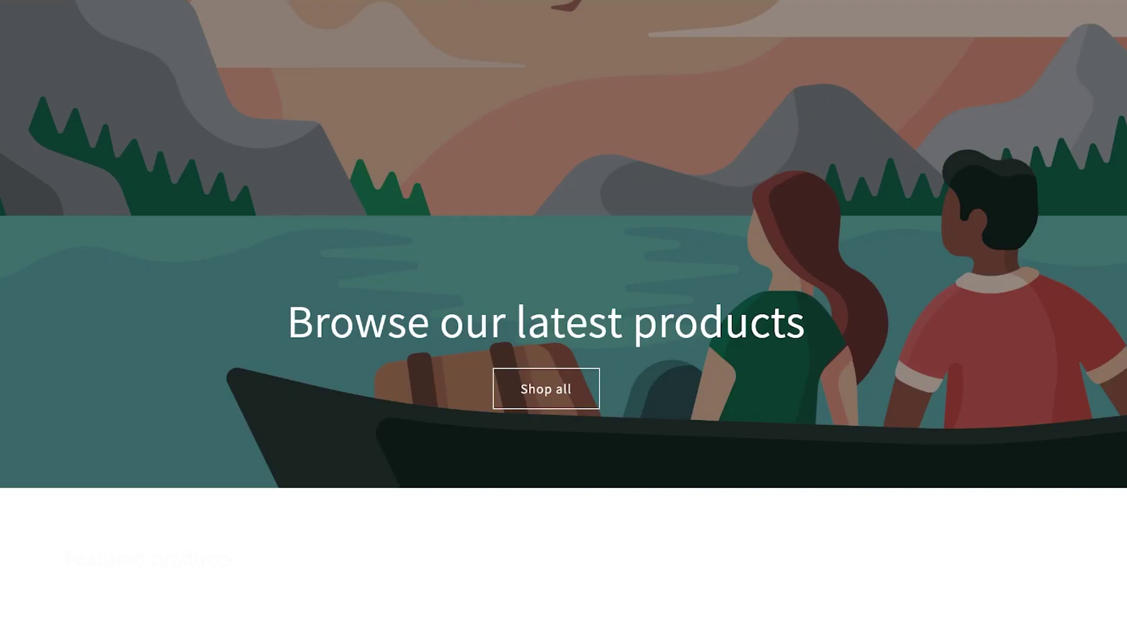
scroll(564, 317, up, 1)
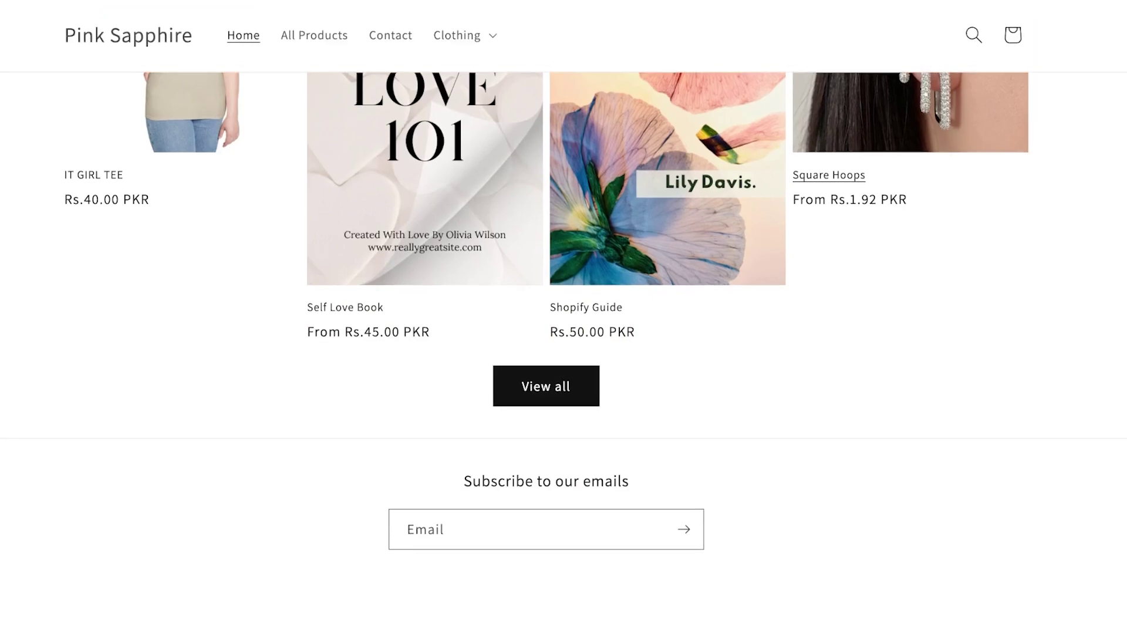
click(829, 175)
scroll(564, 317, down, 12)
scroll(563, 317, up, 6)
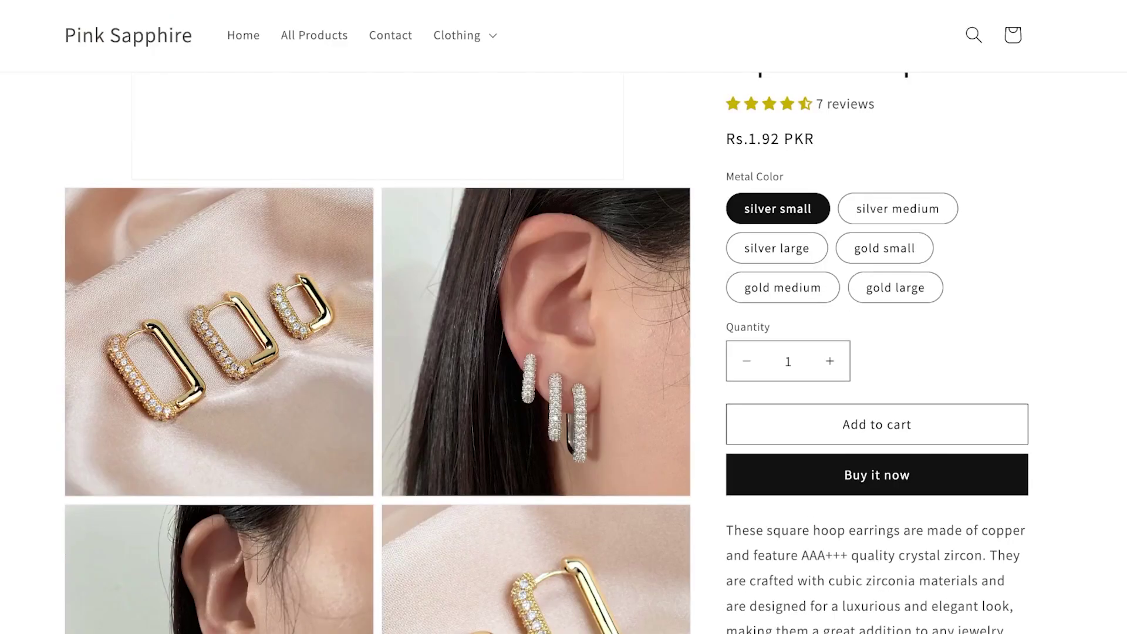
scroll(563, 317, down, 5)
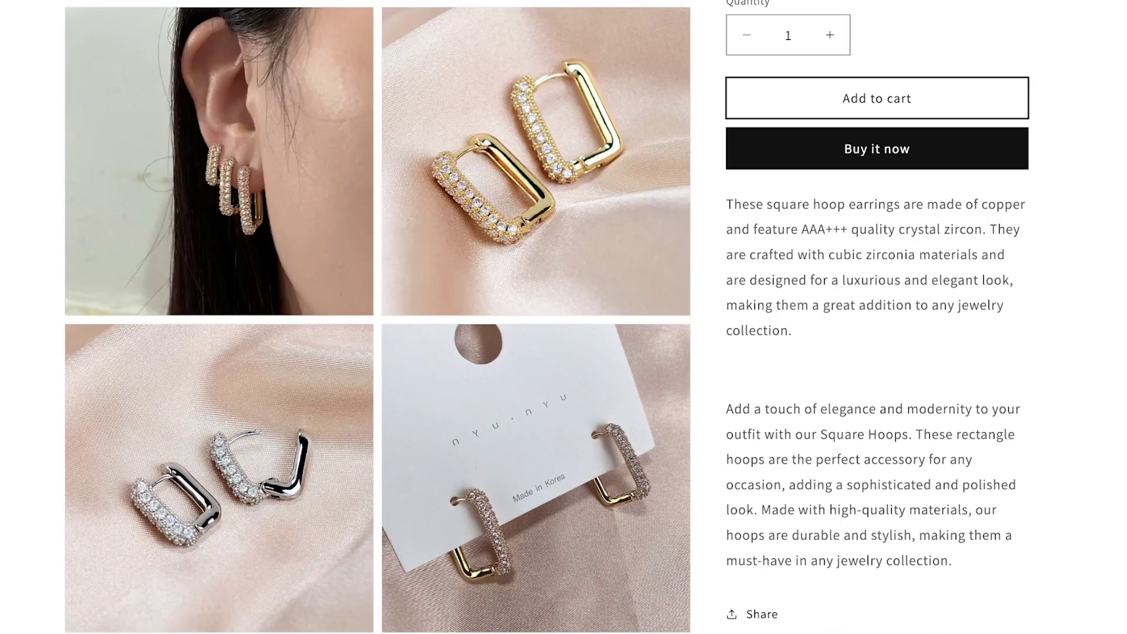
scroll(564, 317, up, 7)
Read through both pages of imported customer reviews on the Square Hoops product page.
scroll(564, 317, down, 10)
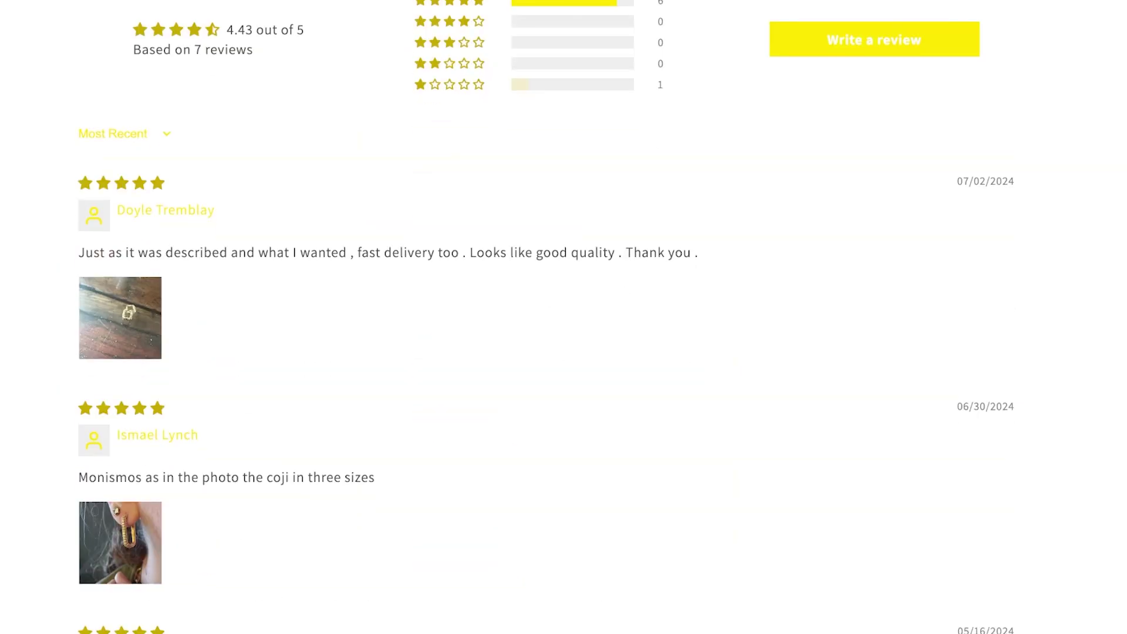
scroll(564, 317, down, 8)
scroll(564, 317, down, 5)
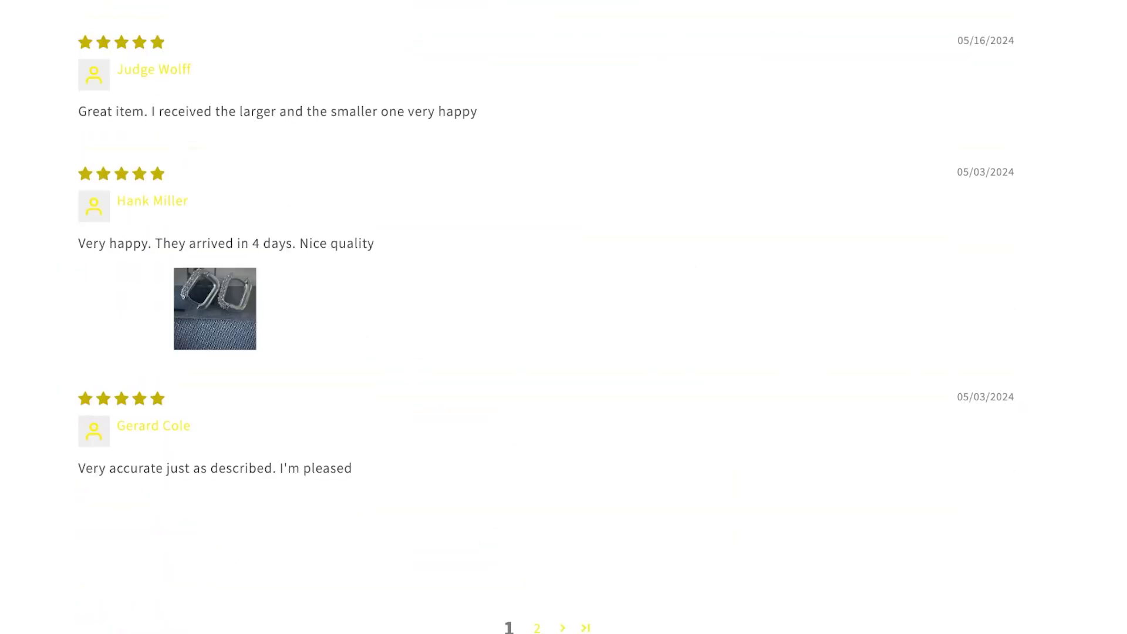
scroll(563, 317, up, 1)
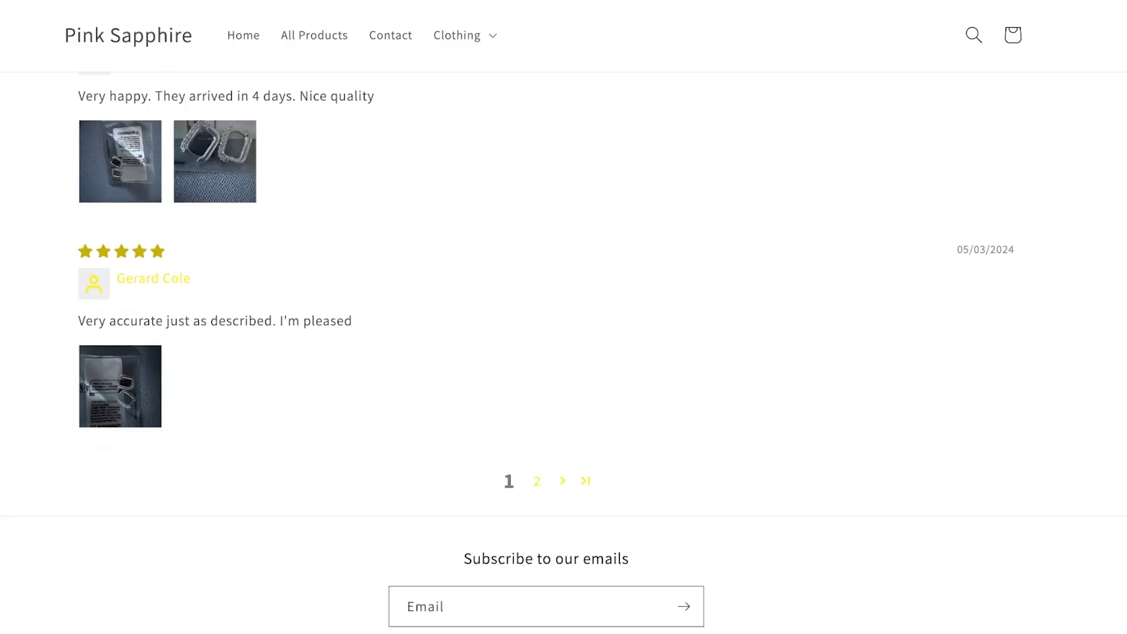
click(536, 481)
scroll(564, 317, down, 8)
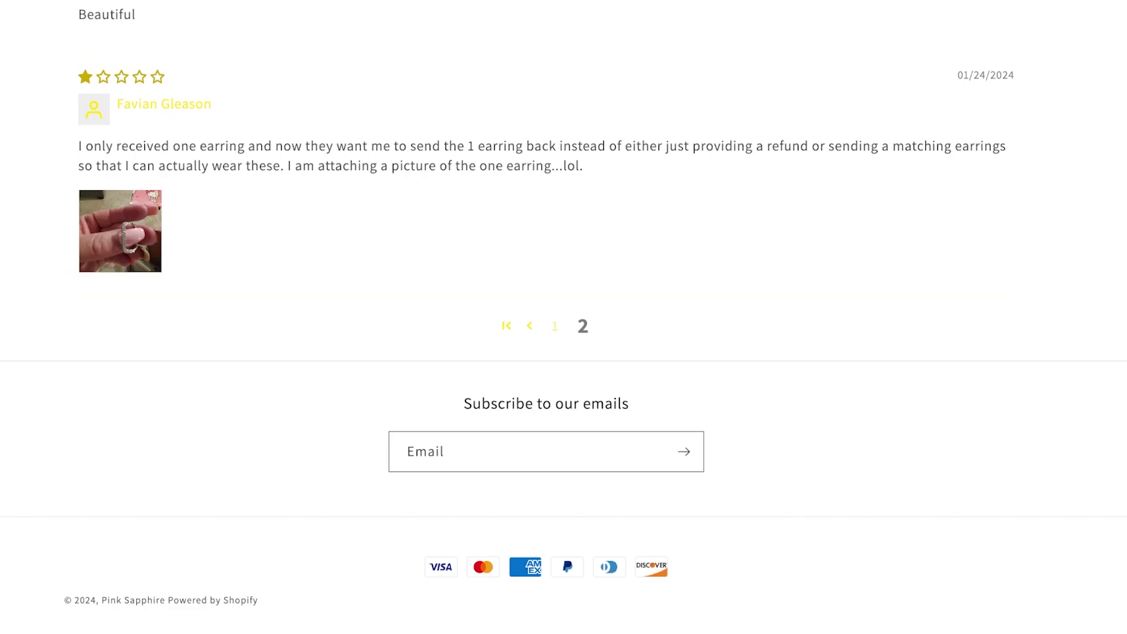
click(554, 326)
scroll(564, 317, down, 6)
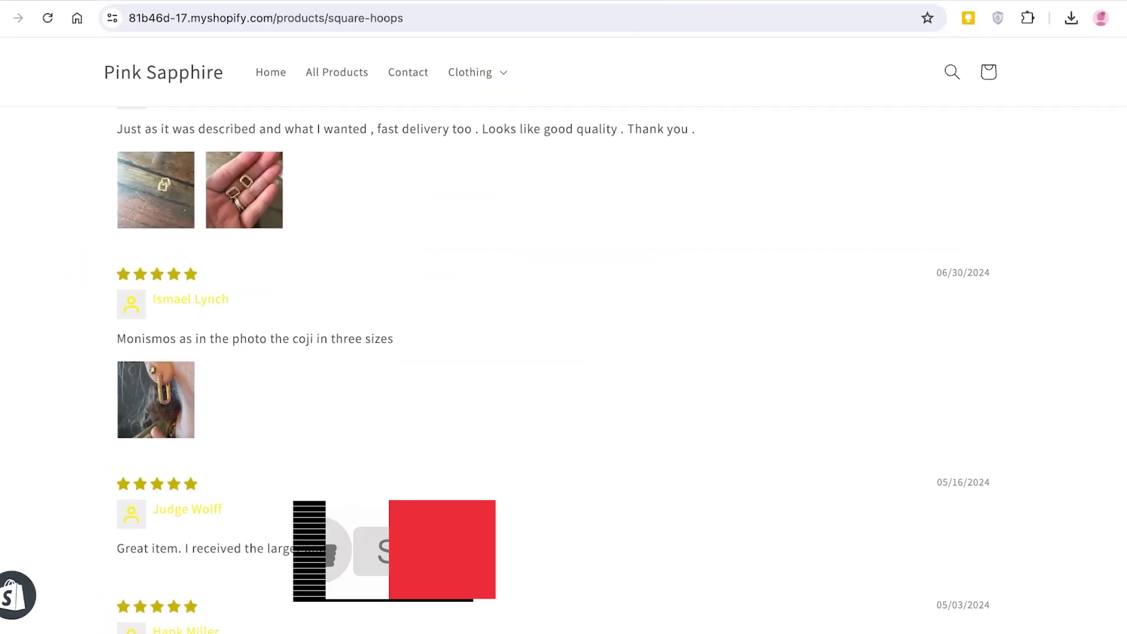
scroll(563, 317, up, 3)
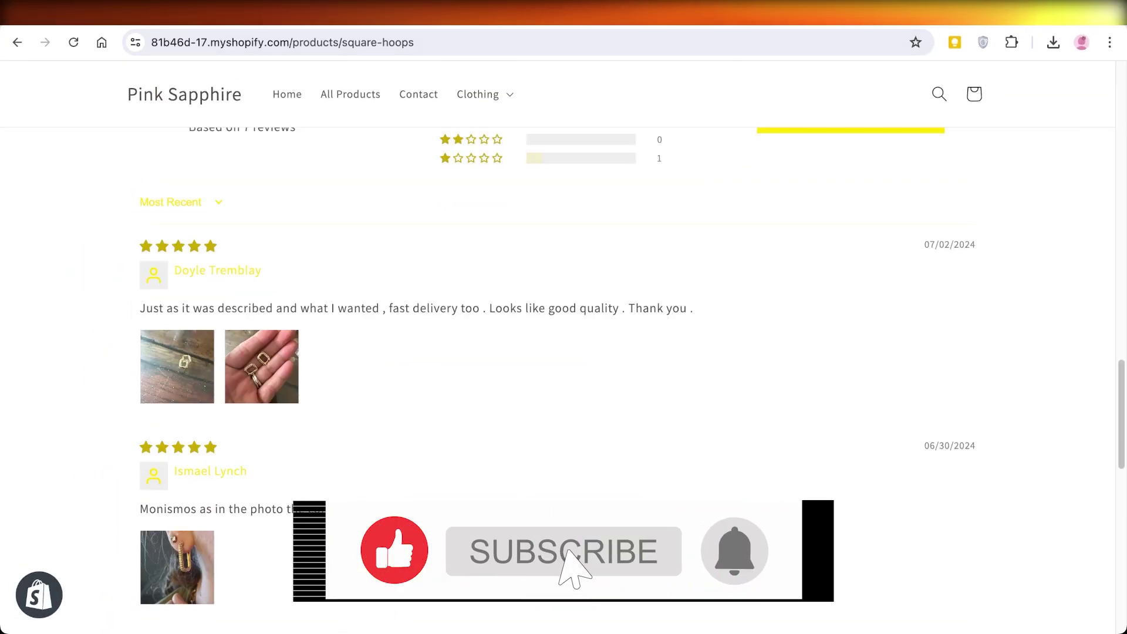